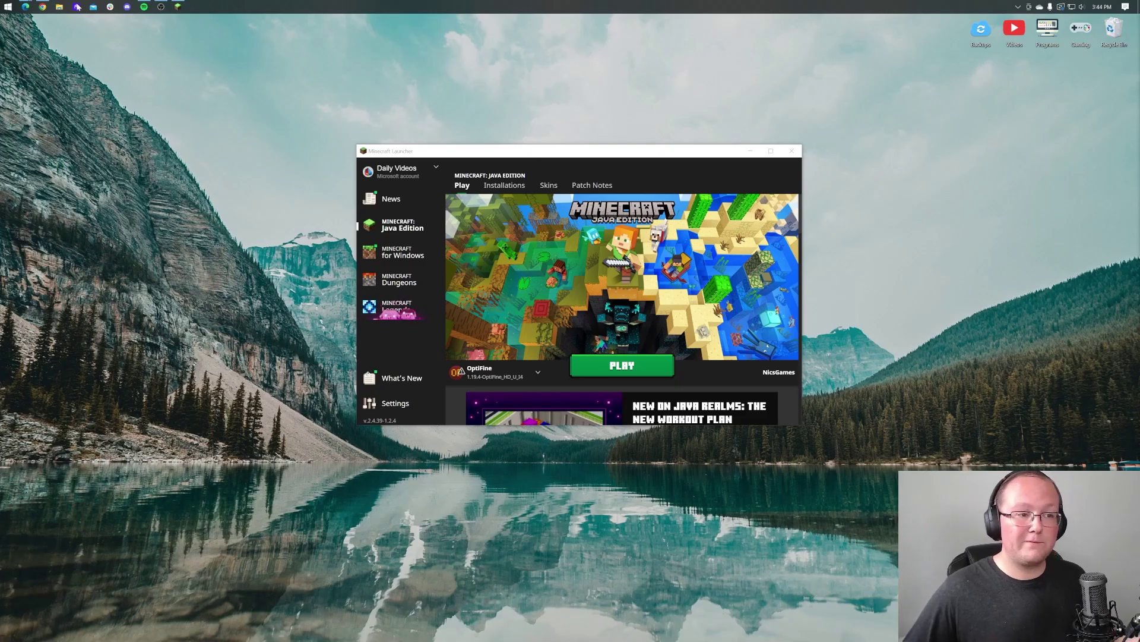
Switch to the browser and look through the OptiFine installation guide and its download section.
click(43, 6)
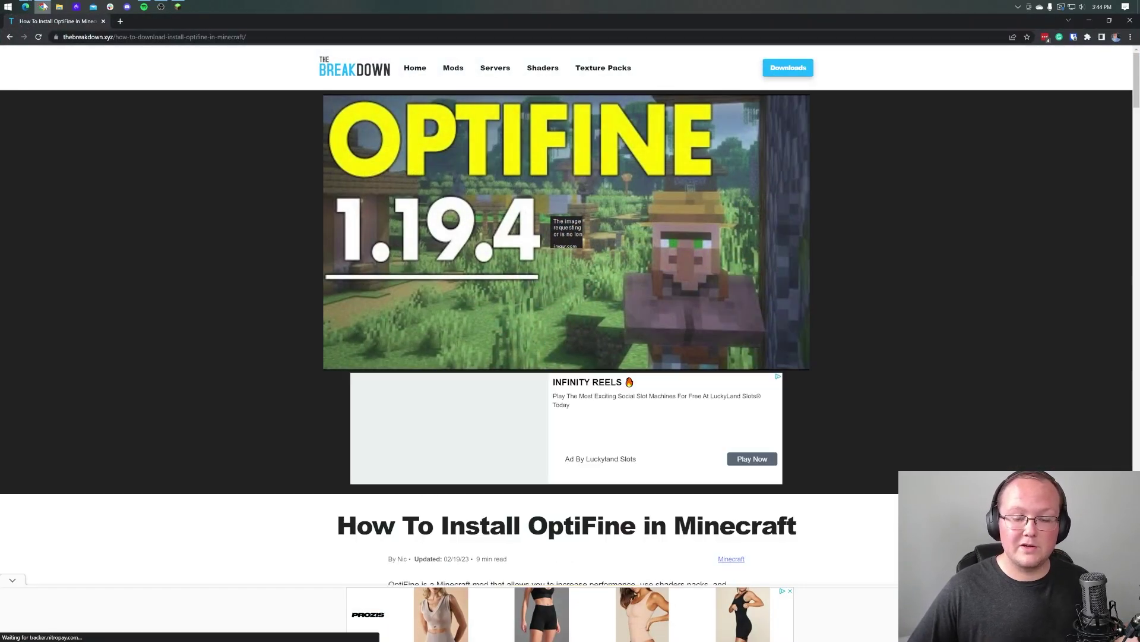
scroll(172, 174, down, 7)
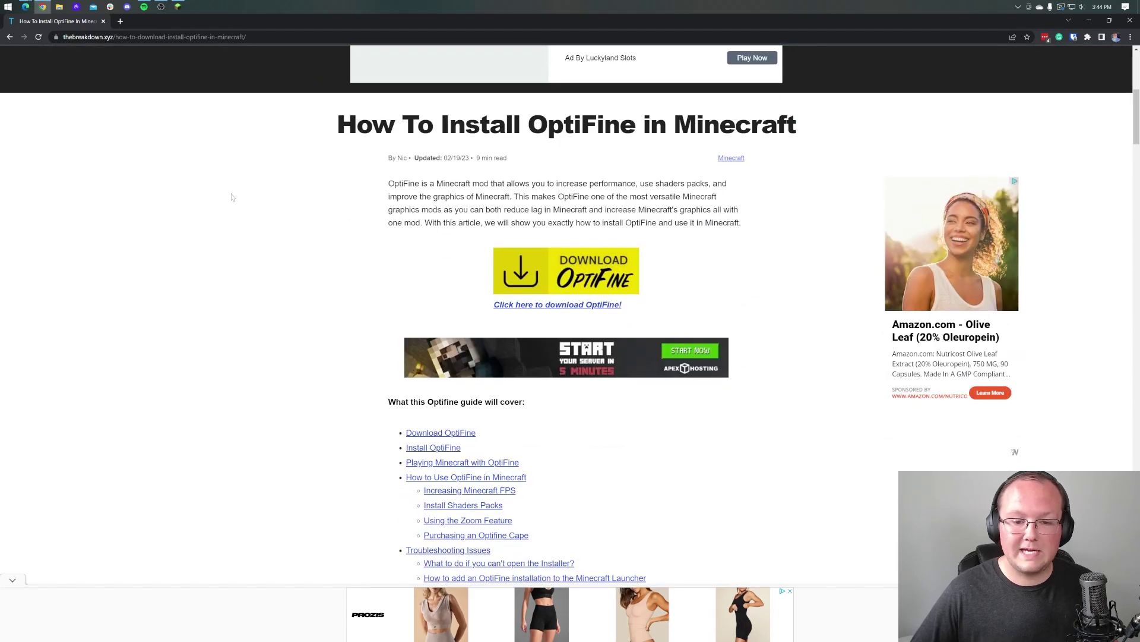
scroll(232, 197, up, 6)
scroll(231, 197, down, 8)
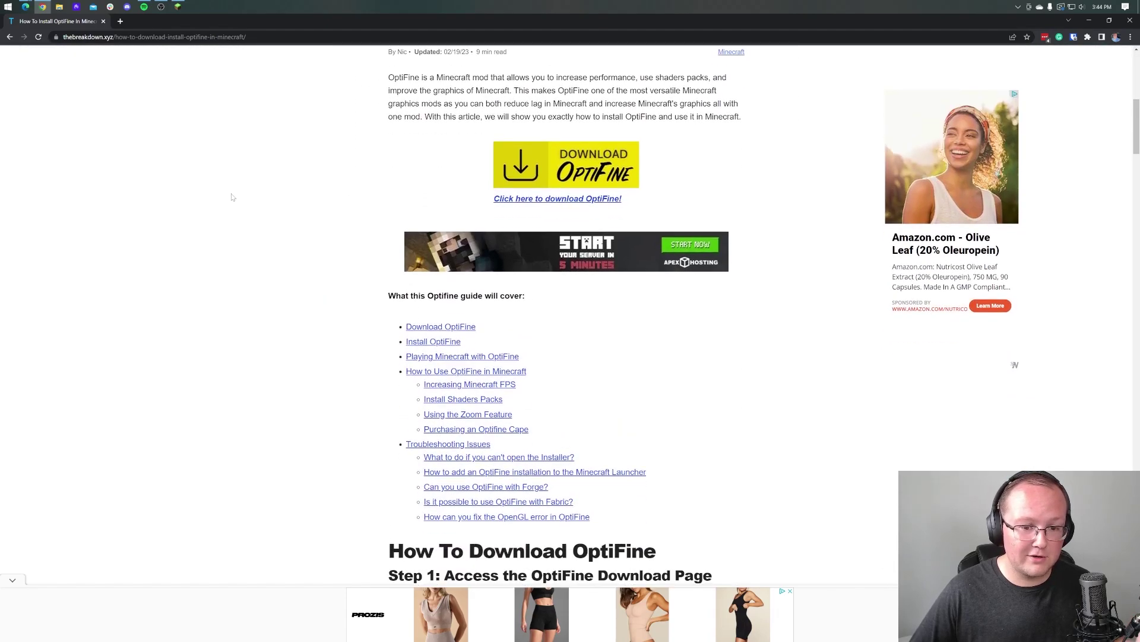
scroll(232, 196, down, 3)
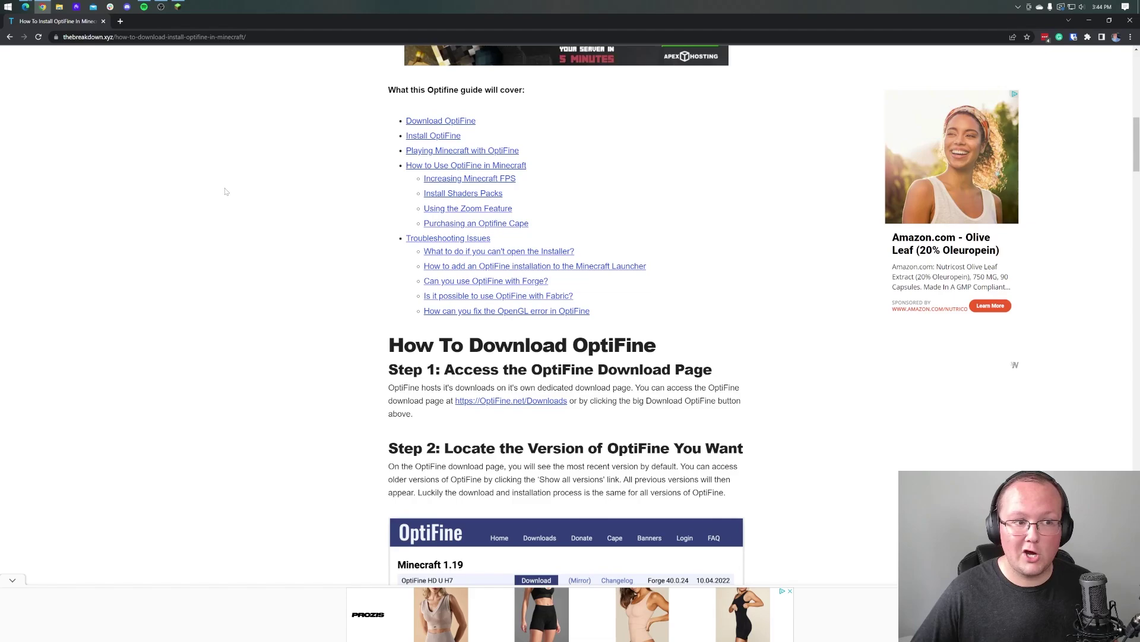
click(1088, 20)
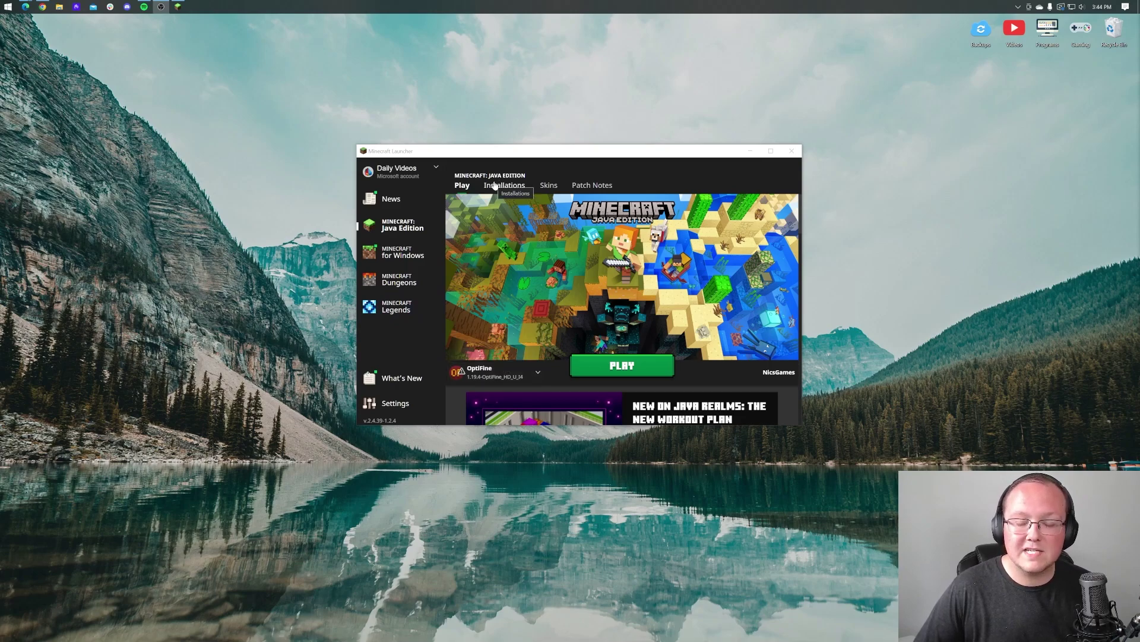
Show the Java Edition installations in the Minecraft Launcher with modded versions included in the list.
click(494, 185)
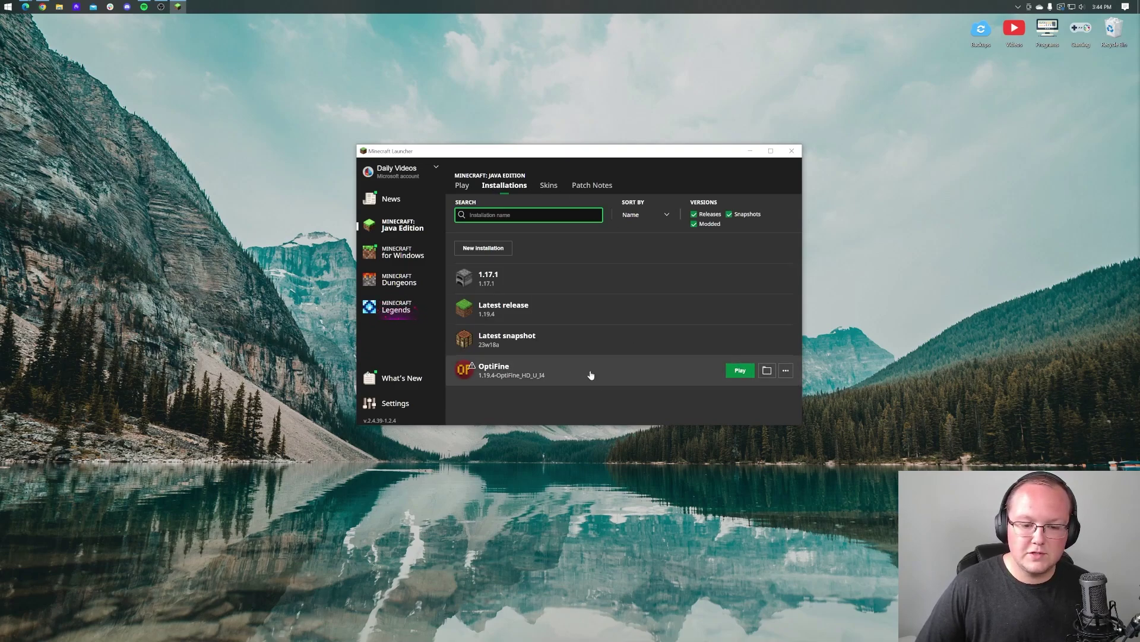
click(693, 225)
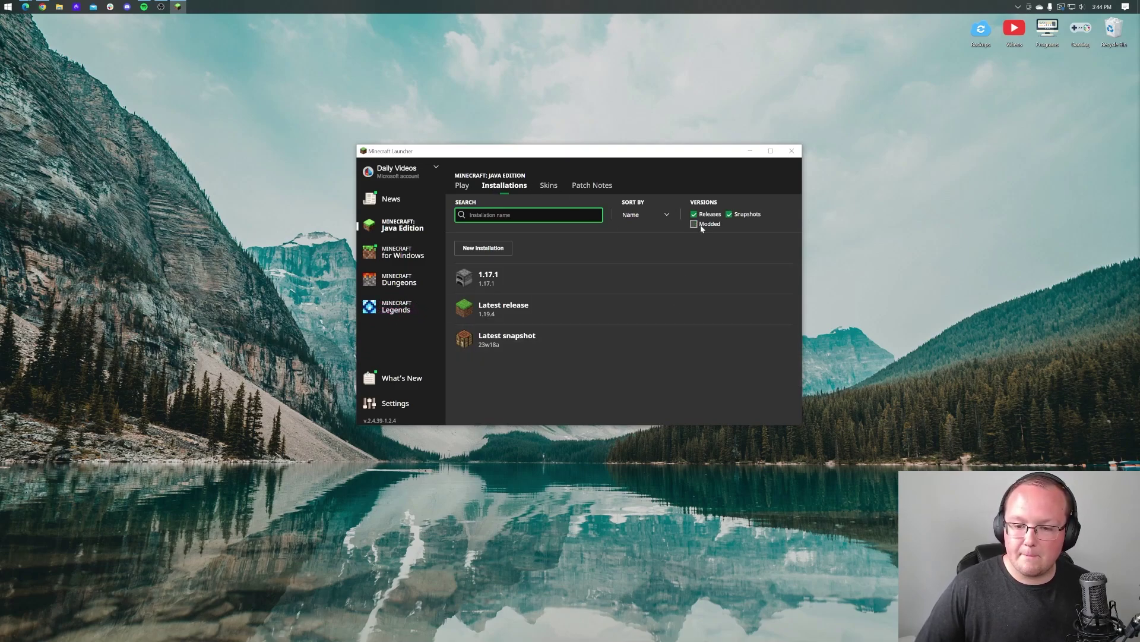
click(694, 225)
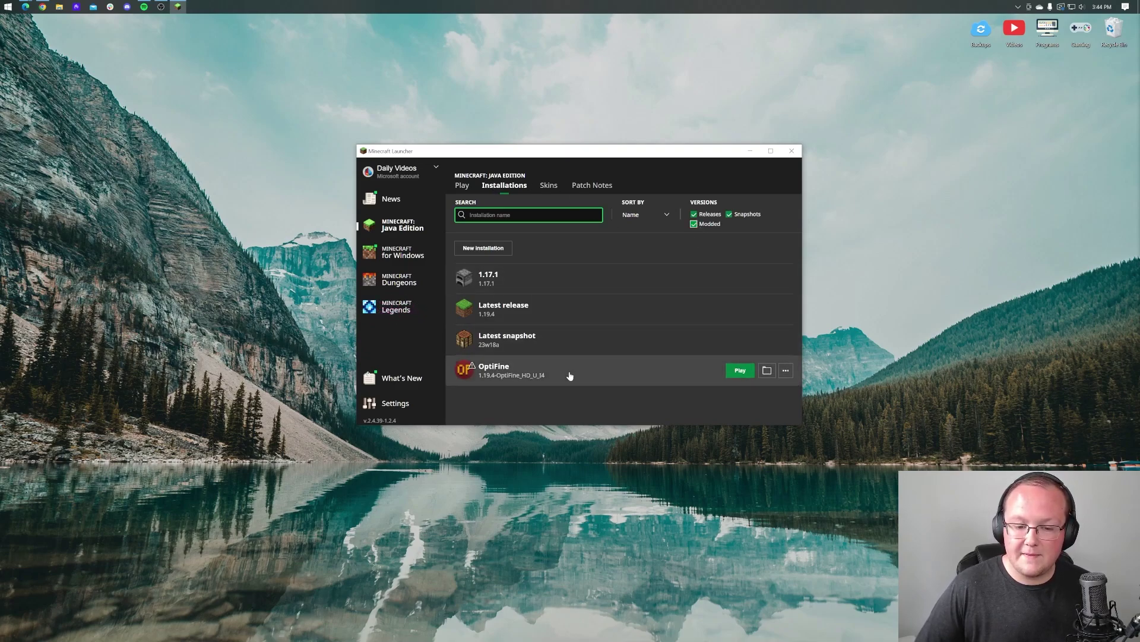
Set the maximum memory in the OptiFine installation's JVM arguments to -Xmx4G and save the installation.
click(787, 370)
click(775, 327)
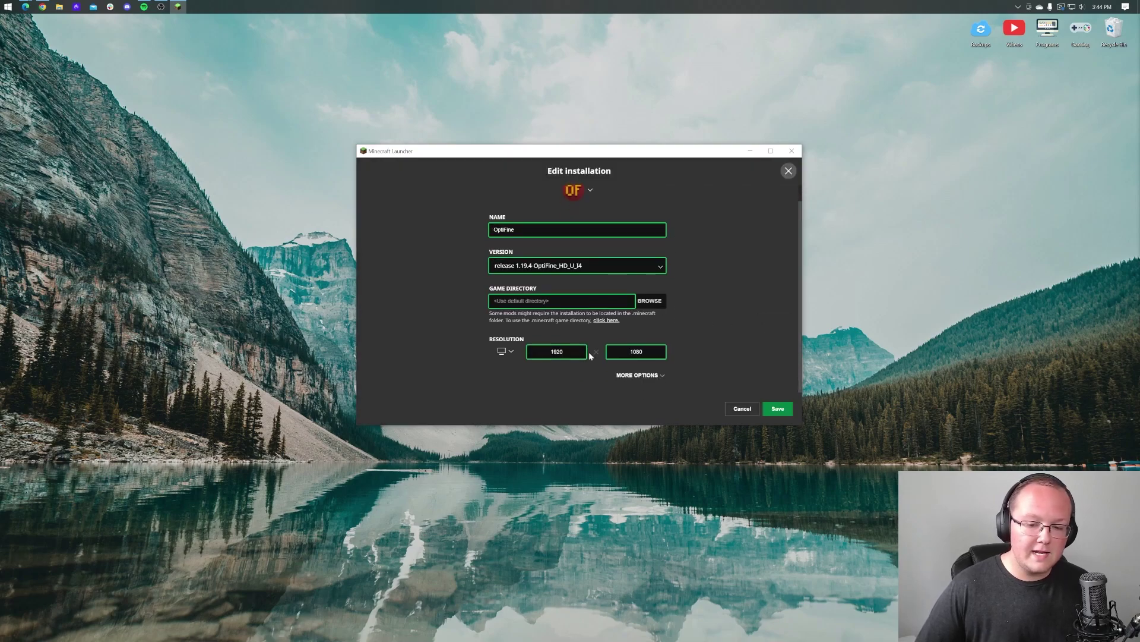
click(639, 375)
scroll(646, 289, down, 1)
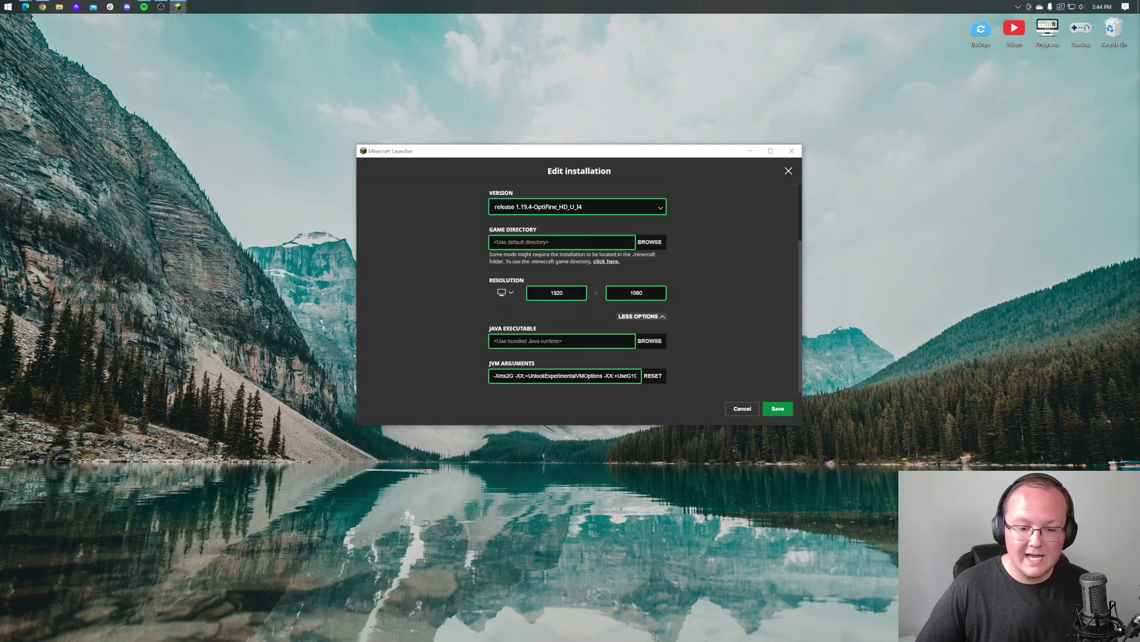
click(514, 376)
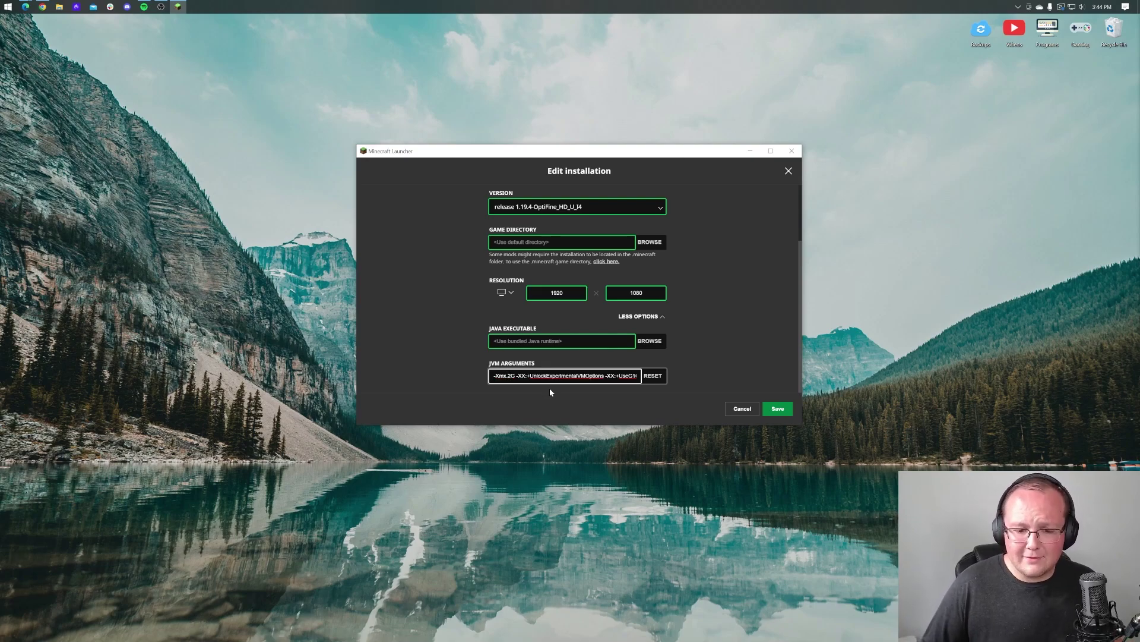
text(3)
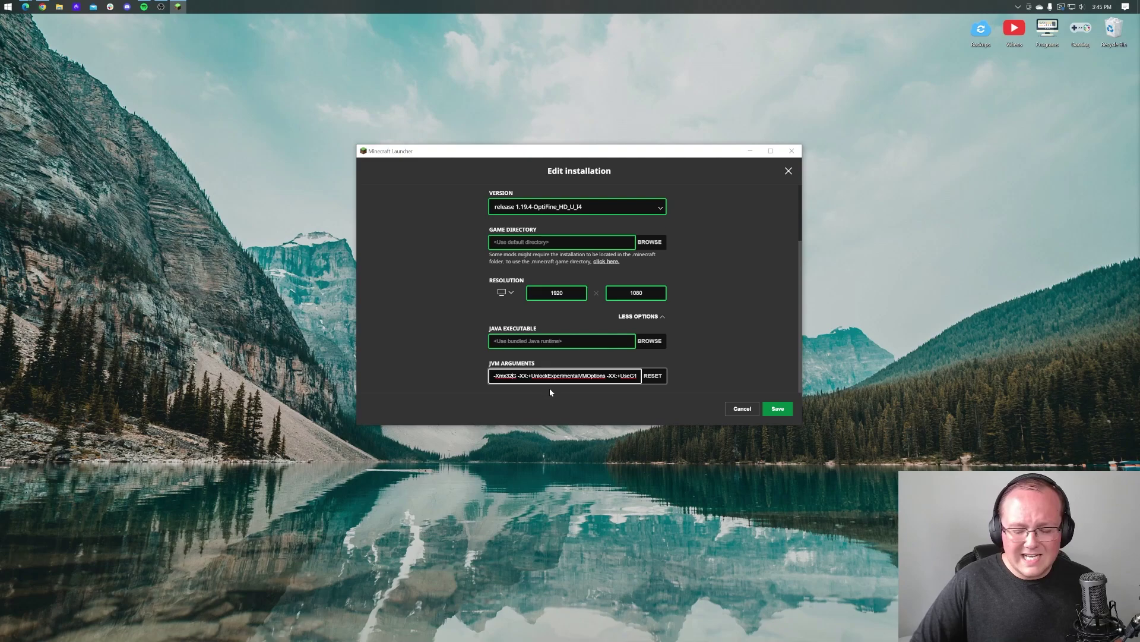
key(BackSpace)
key(BackSpace)
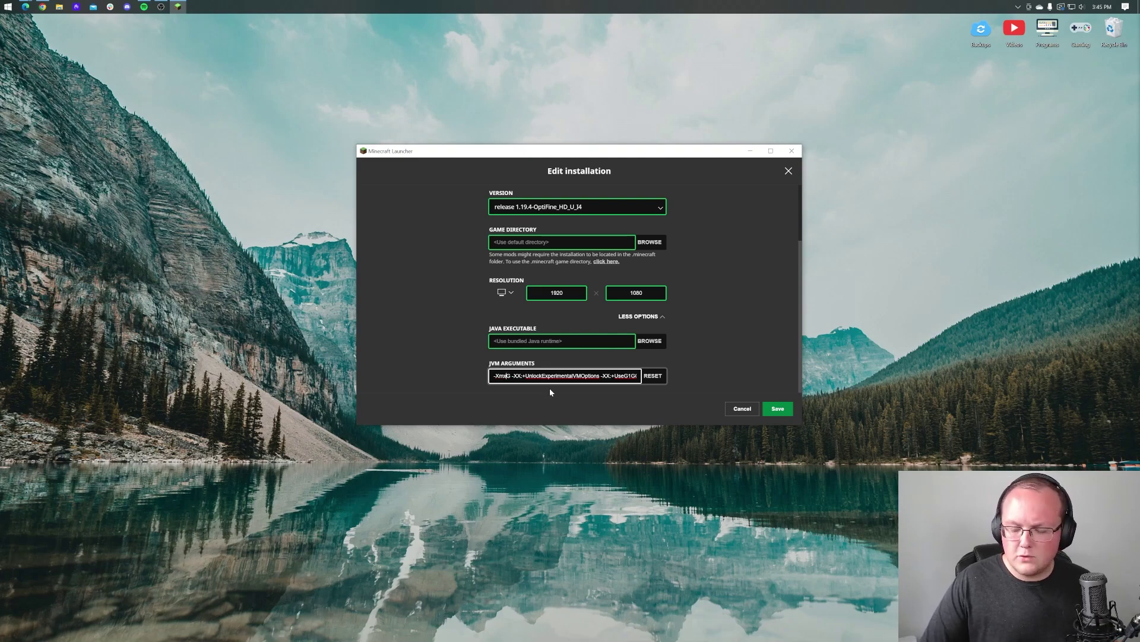
text(4)
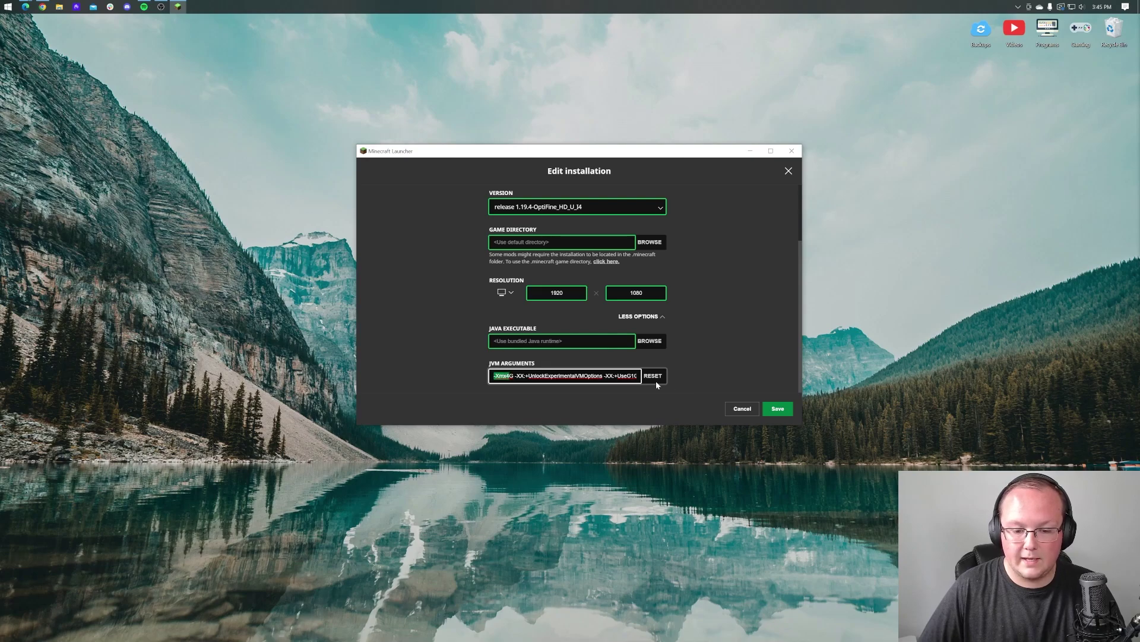
click(780, 408)
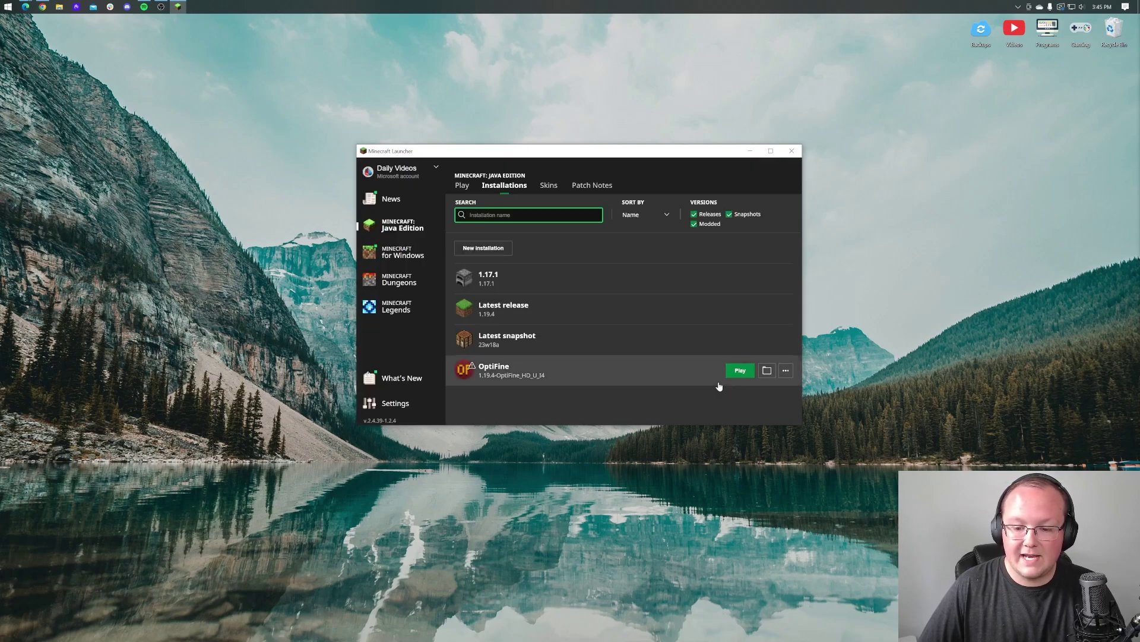
Launch Minecraft with the OptiFine 1.19.4 installation.
click(736, 369)
click(669, 342)
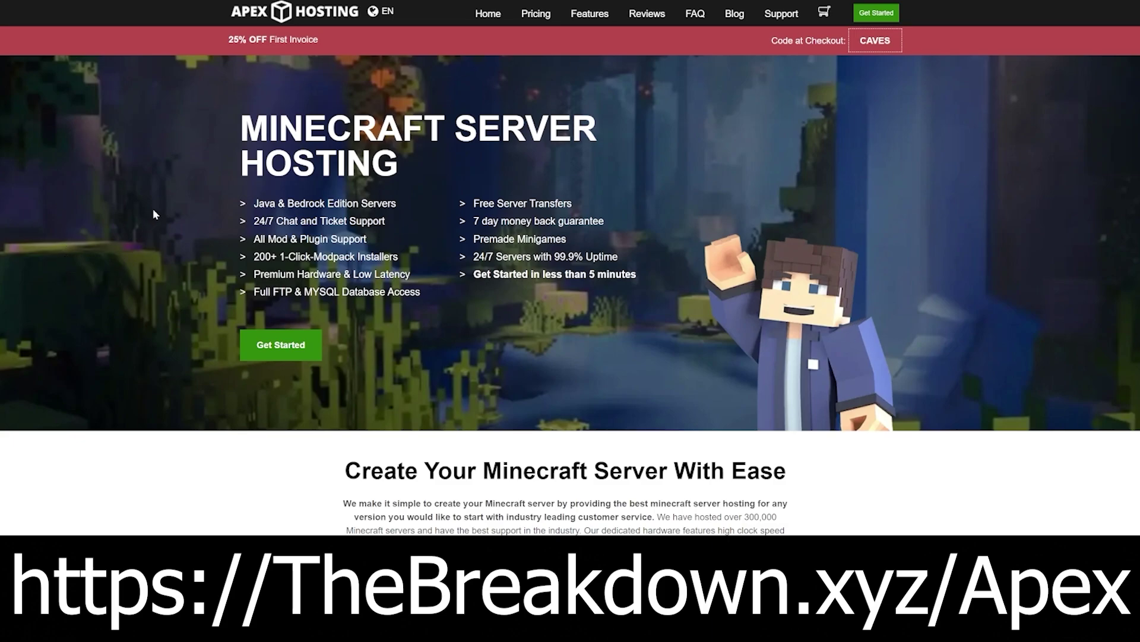
drag(252, 226, 409, 274)
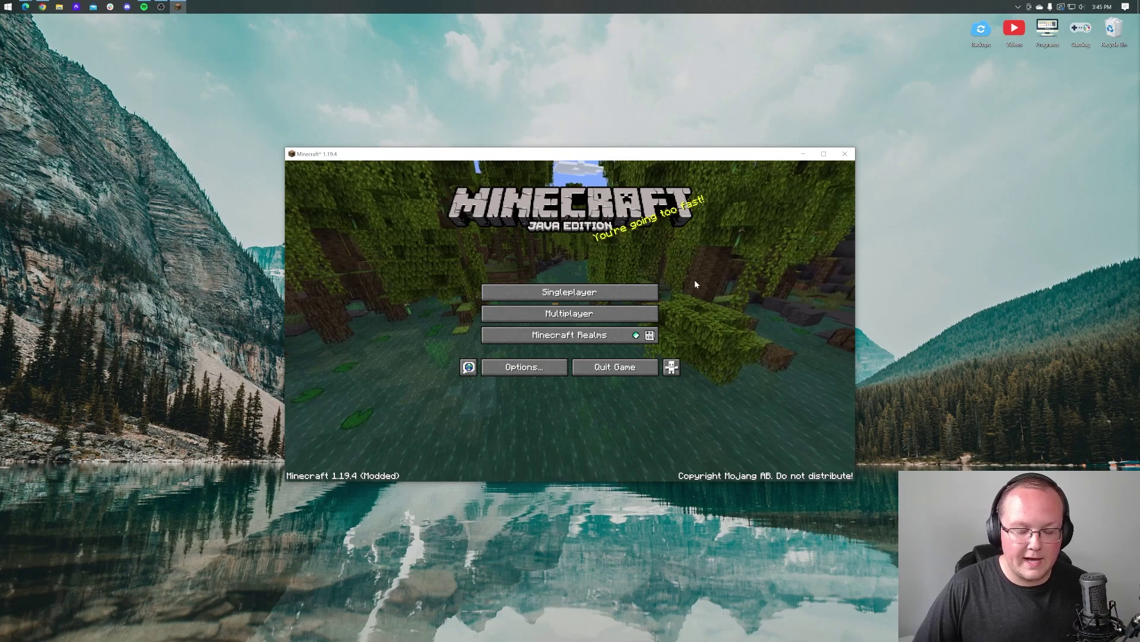
Check which resource packs are selected and review the video settings in the game options.
click(530, 371)
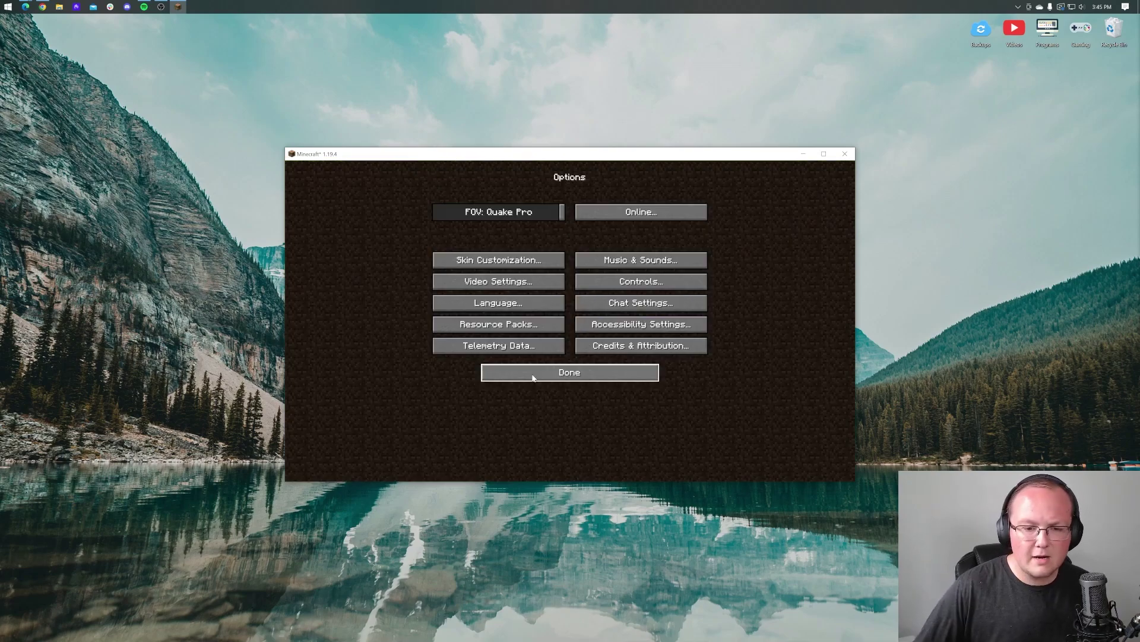
click(521, 326)
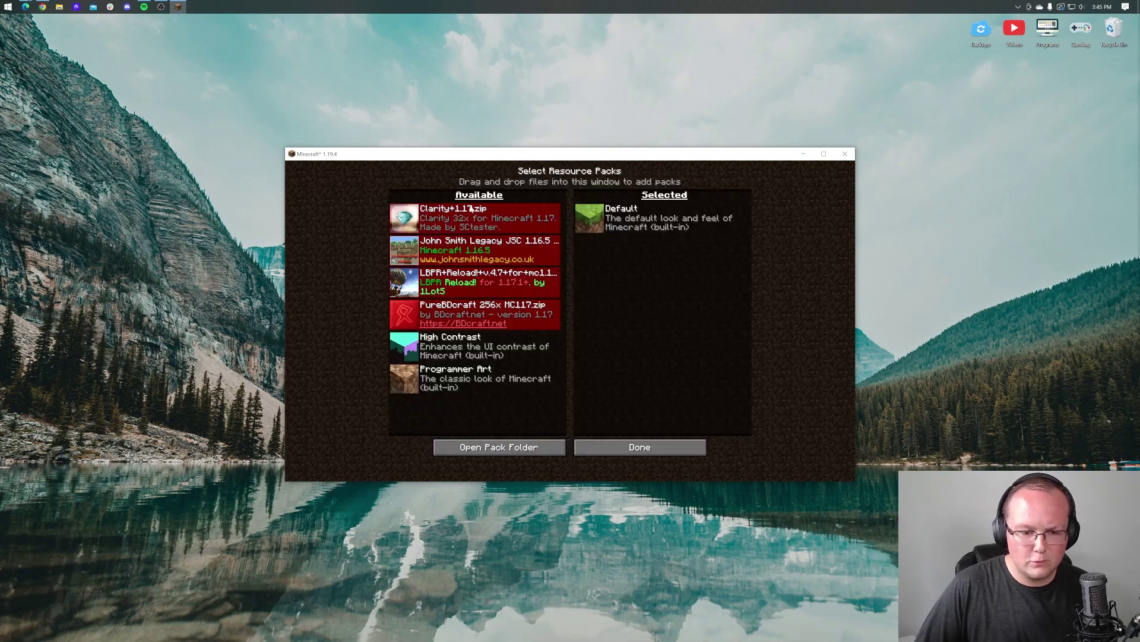
click(652, 449)
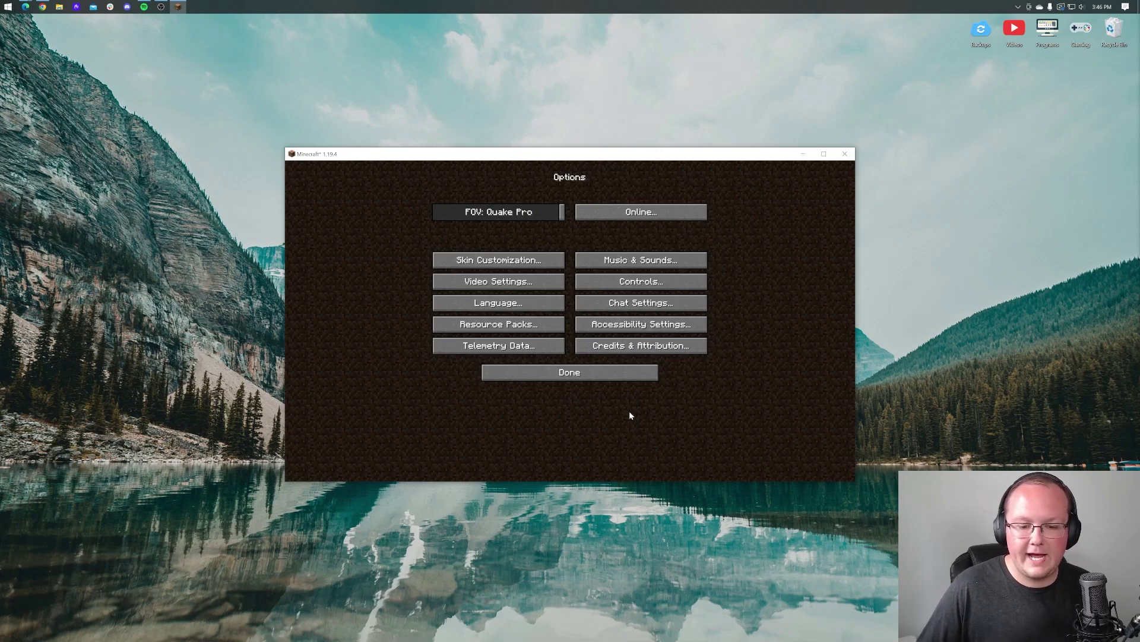
click(520, 289)
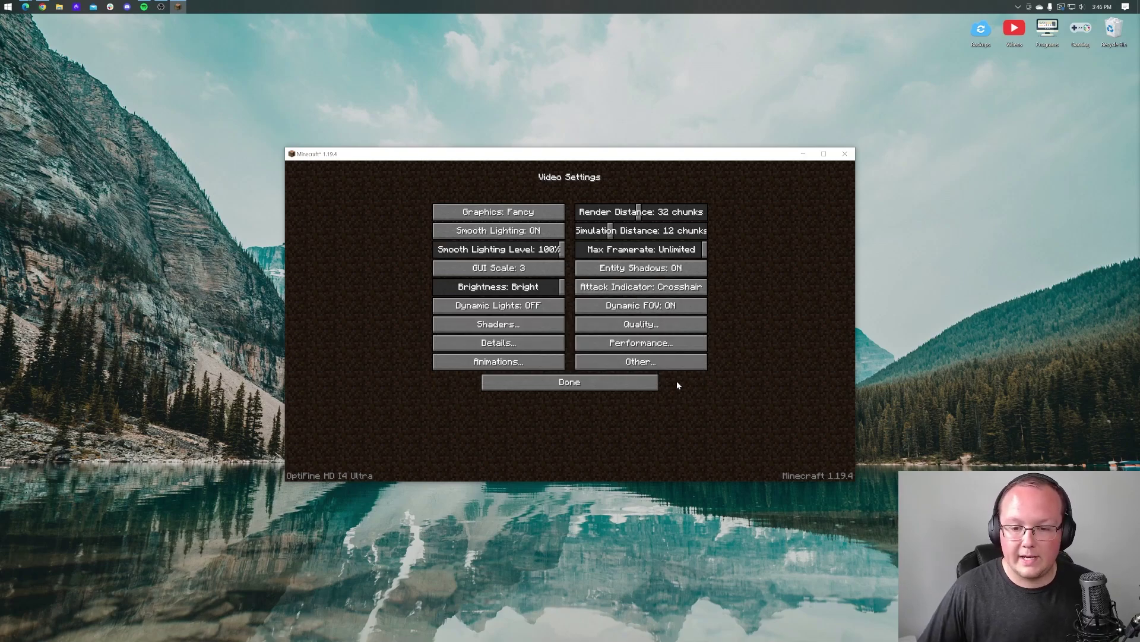
click(621, 382)
click(619, 380)
Load the singleplayer world "Seed: The Breakdown", check the frame rate in the debug overlay, and quit to the title screen.
click(593, 291)
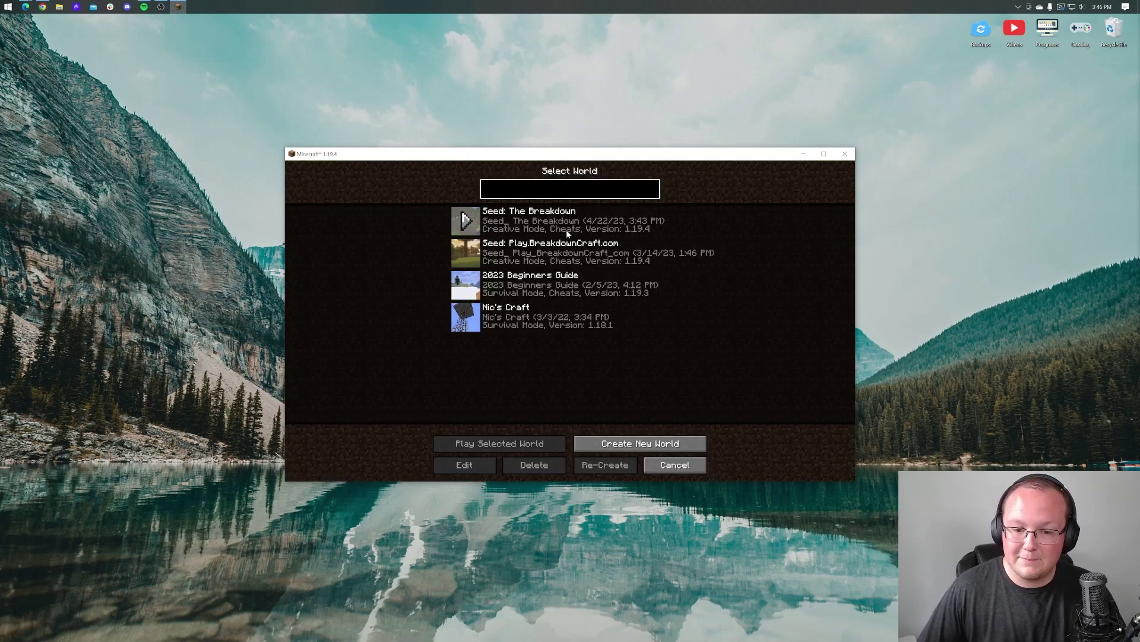
double_click(566, 231)
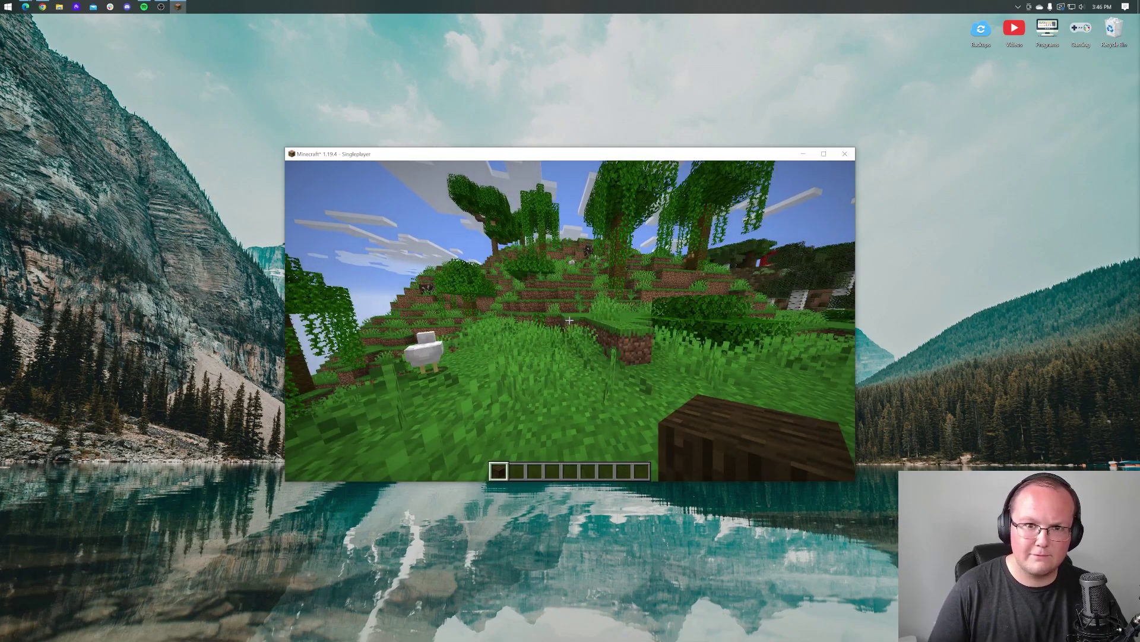
key(F3)
key(t)
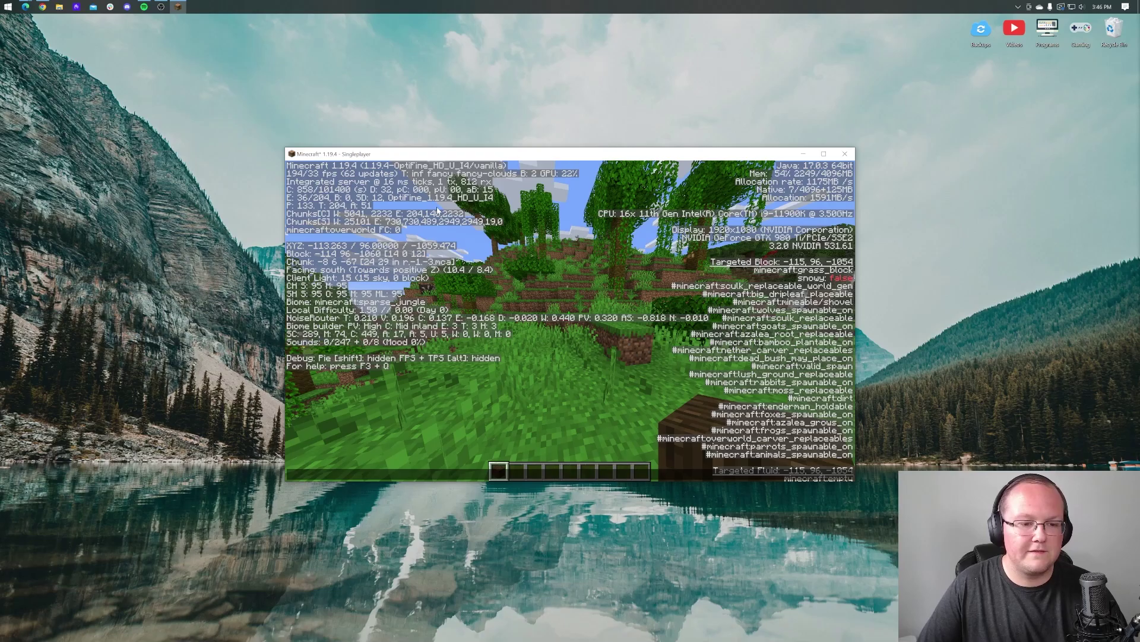
key(Escape)
key(Escape)
click(493, 340)
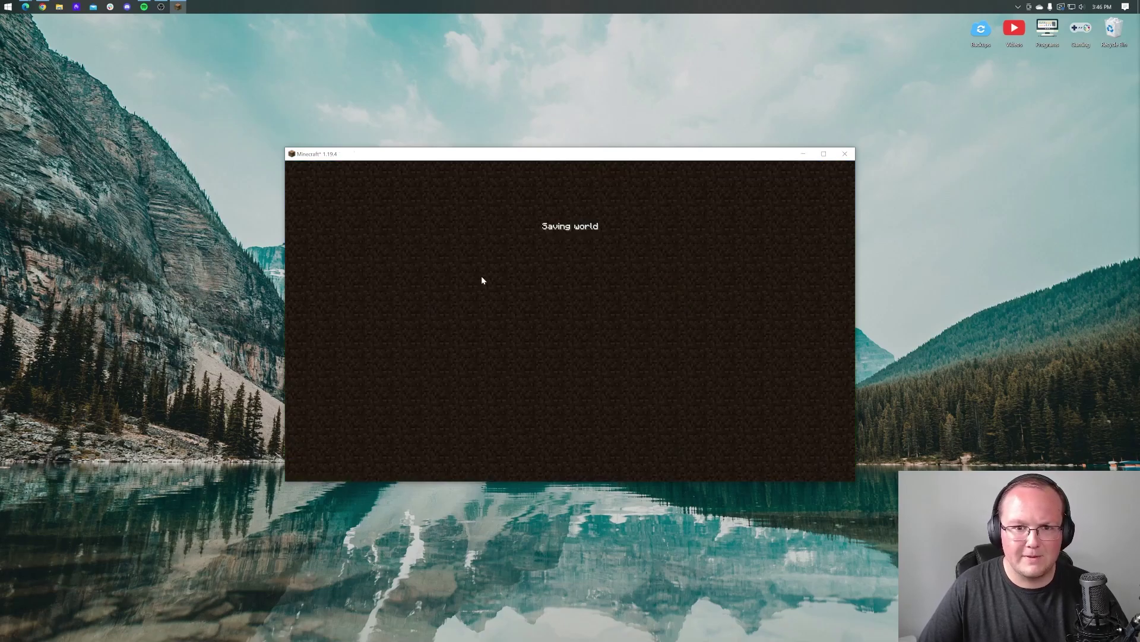
Switch to Notepad, record the baseline frame rate as "150/40 FPS", and minimize the note.
click(4, 5)
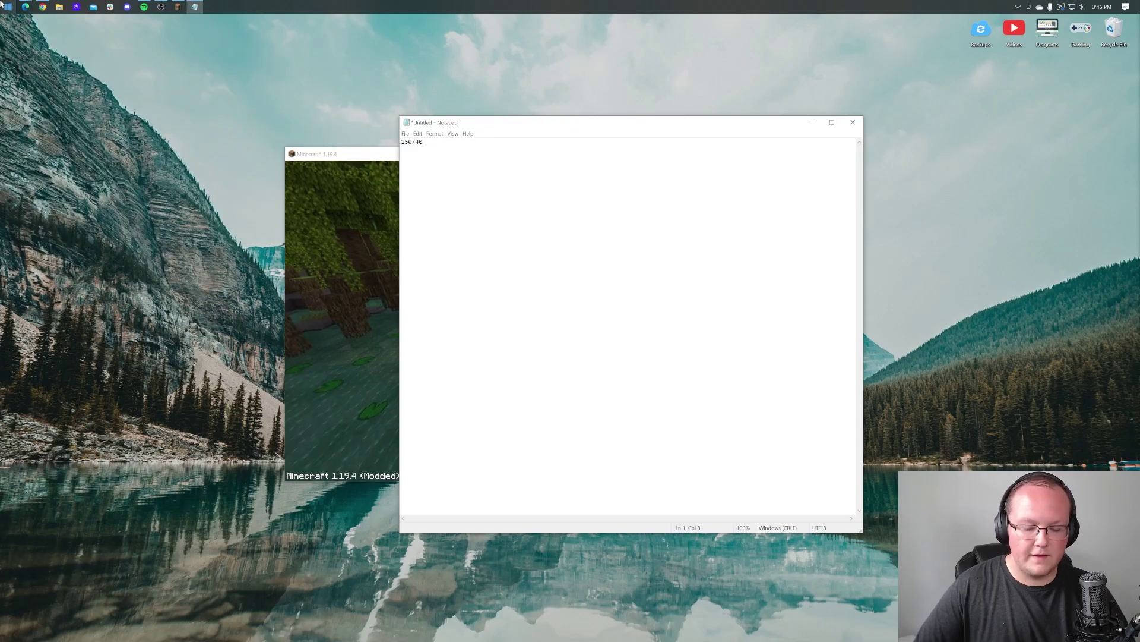
text(FPS)
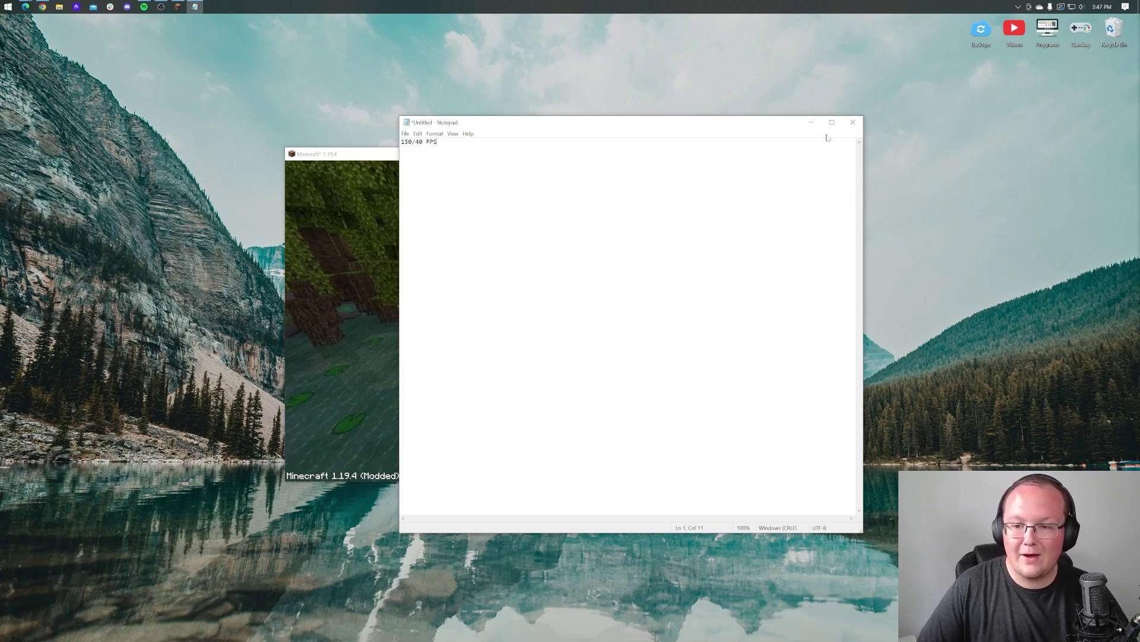
click(811, 121)
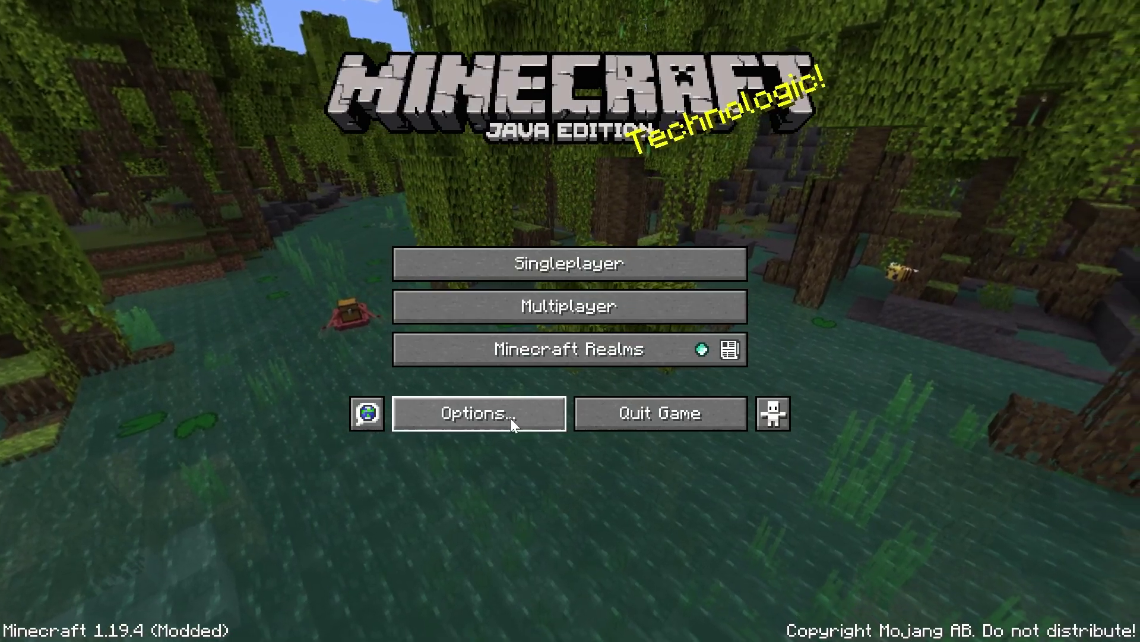
Set the render distance to 12 chunks in Minecraft's video settings.
click(511, 418)
click(469, 251)
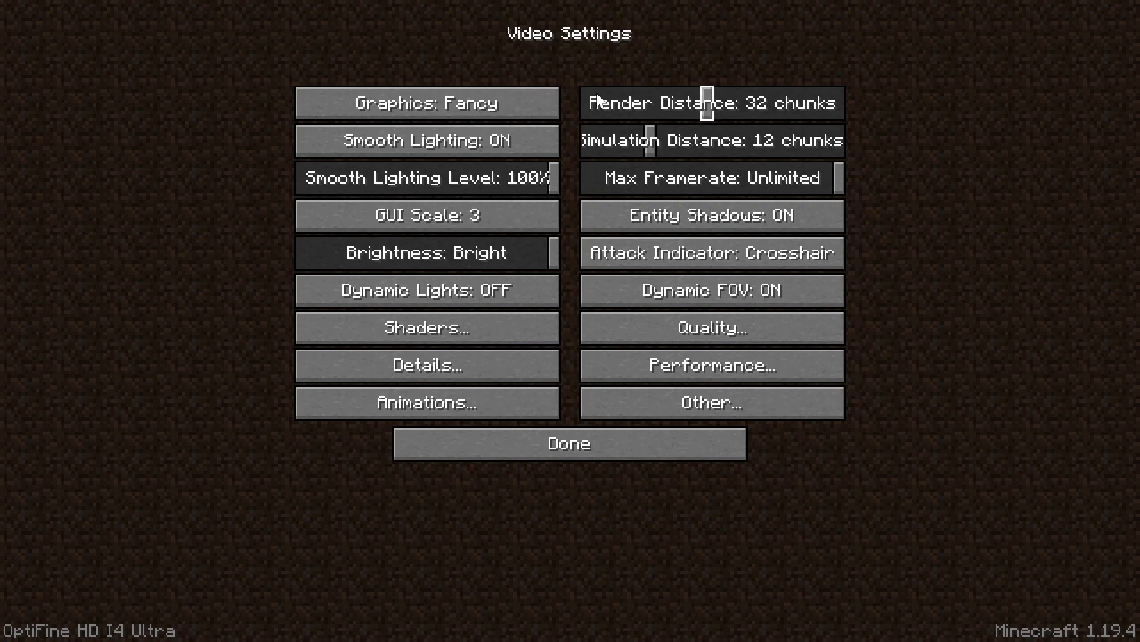
drag(707, 102, 464, 113)
drag(595, 109, 633, 117)
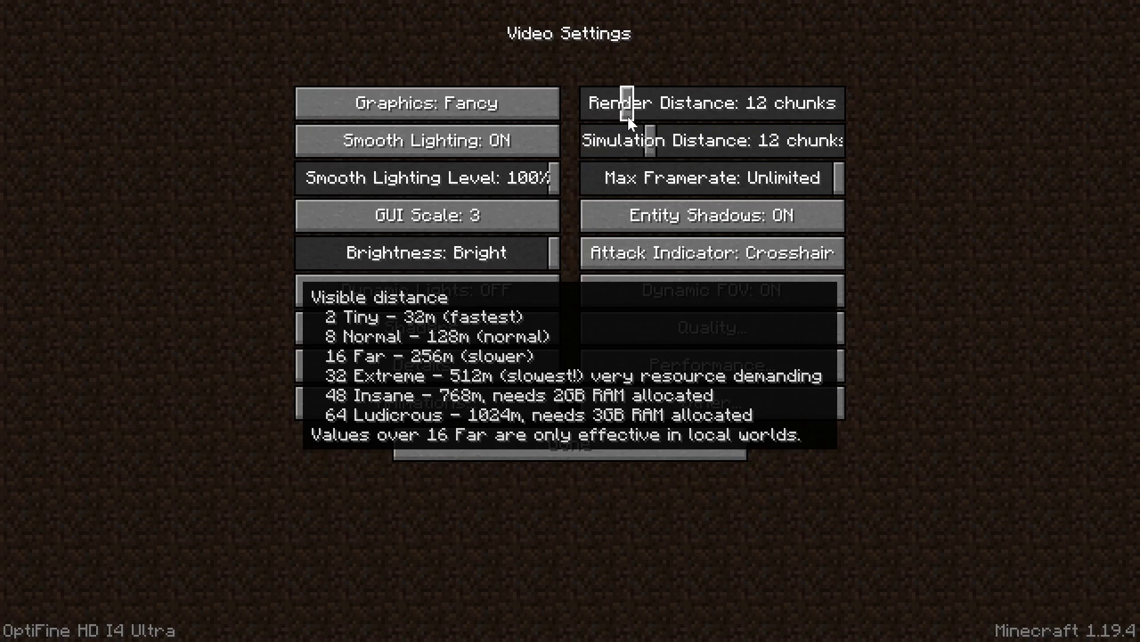
drag(630, 112, 550, 112)
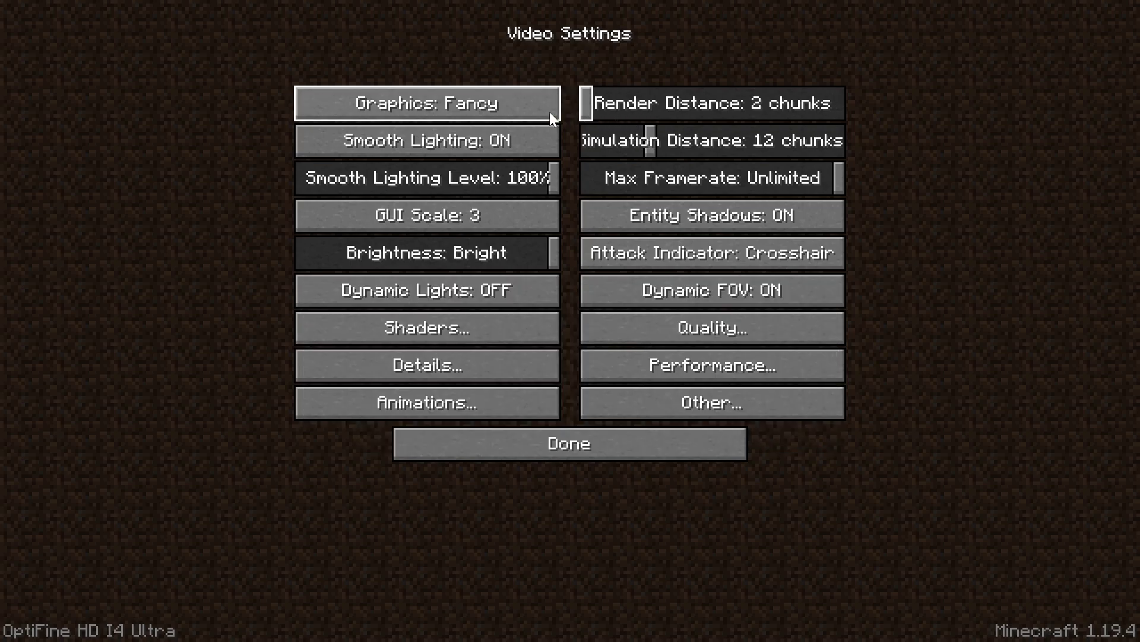
drag(625, 110, 631, 113)
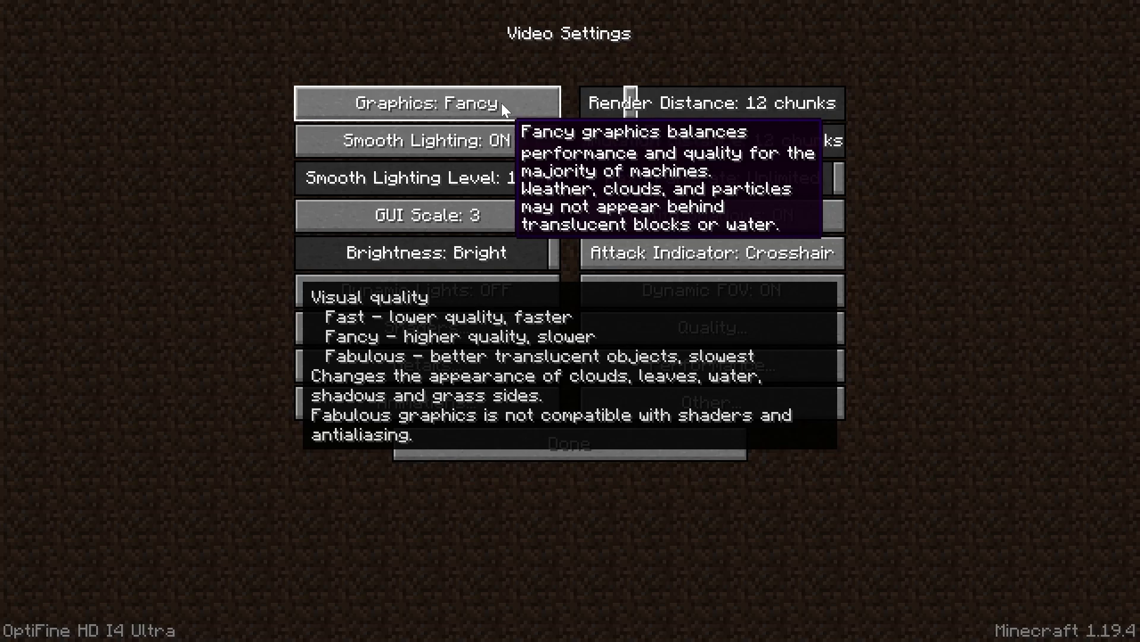
Set Graphics to Fast and turn Smooth Lighting off.
click(501, 102)
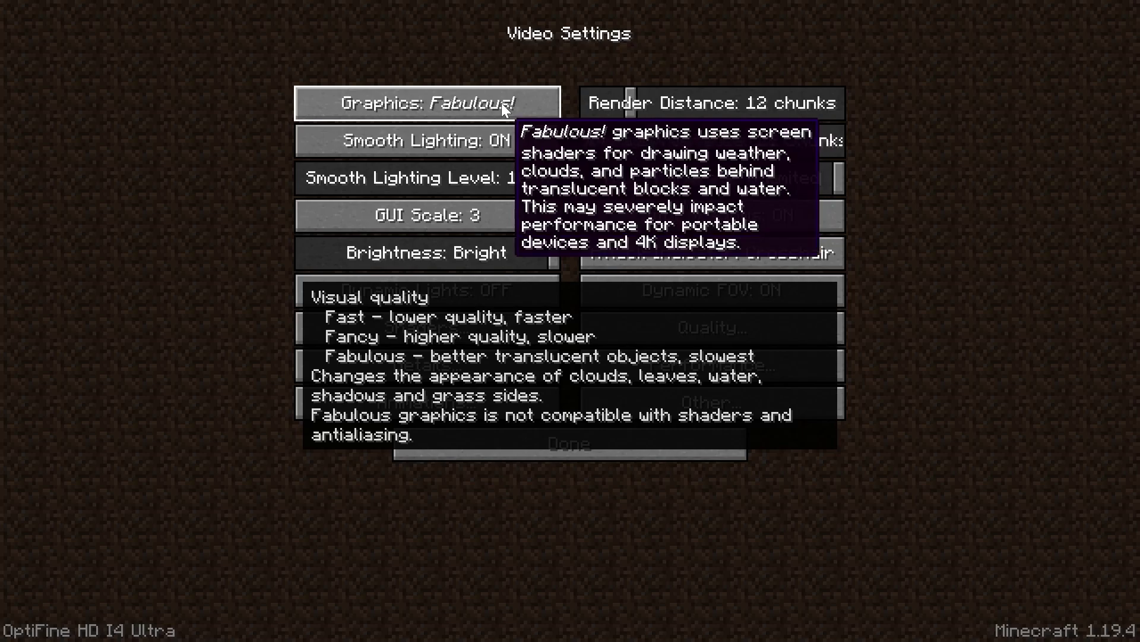
click(502, 102)
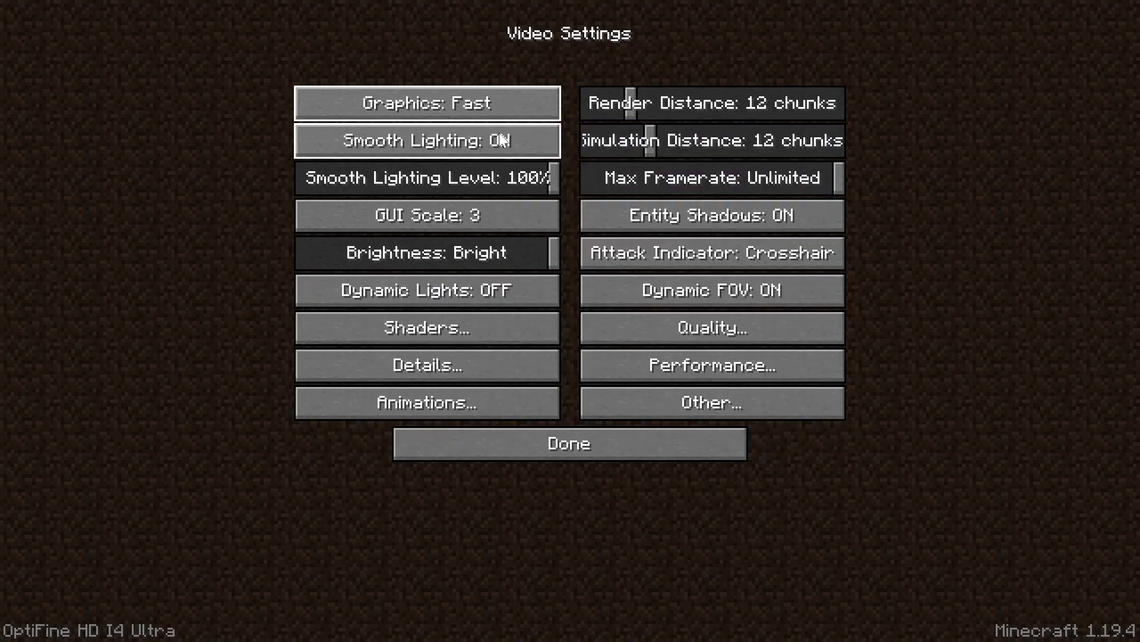
click(501, 141)
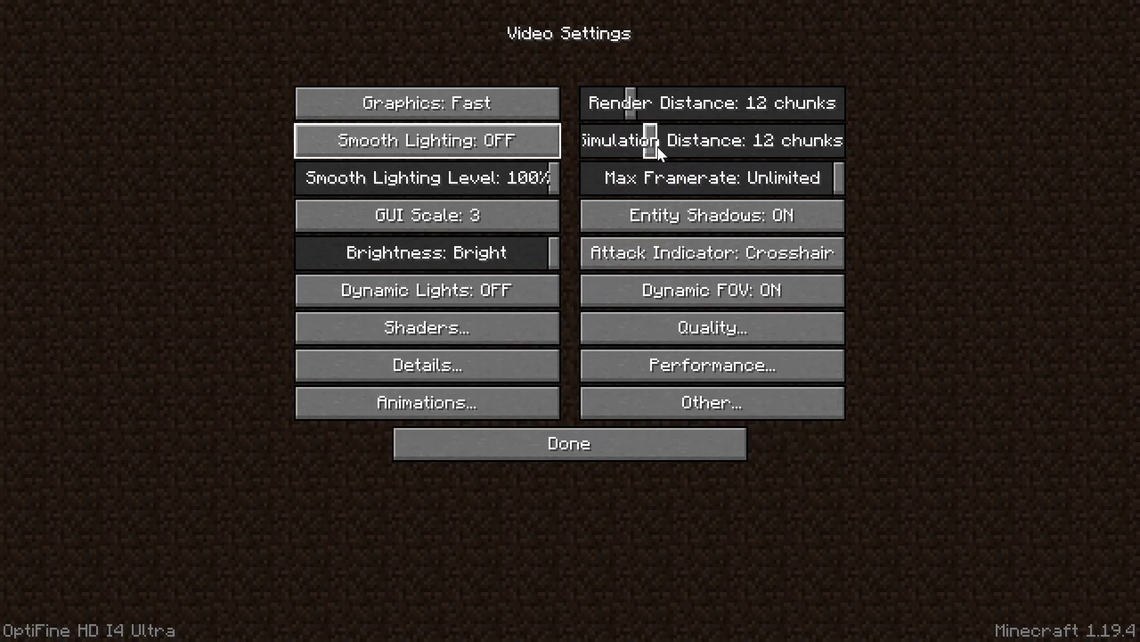
Set Simulation Distance to 5 chunks and bring Smooth Lighting Level down to OFF in the video settings.
drag(656, 147, 300, 179)
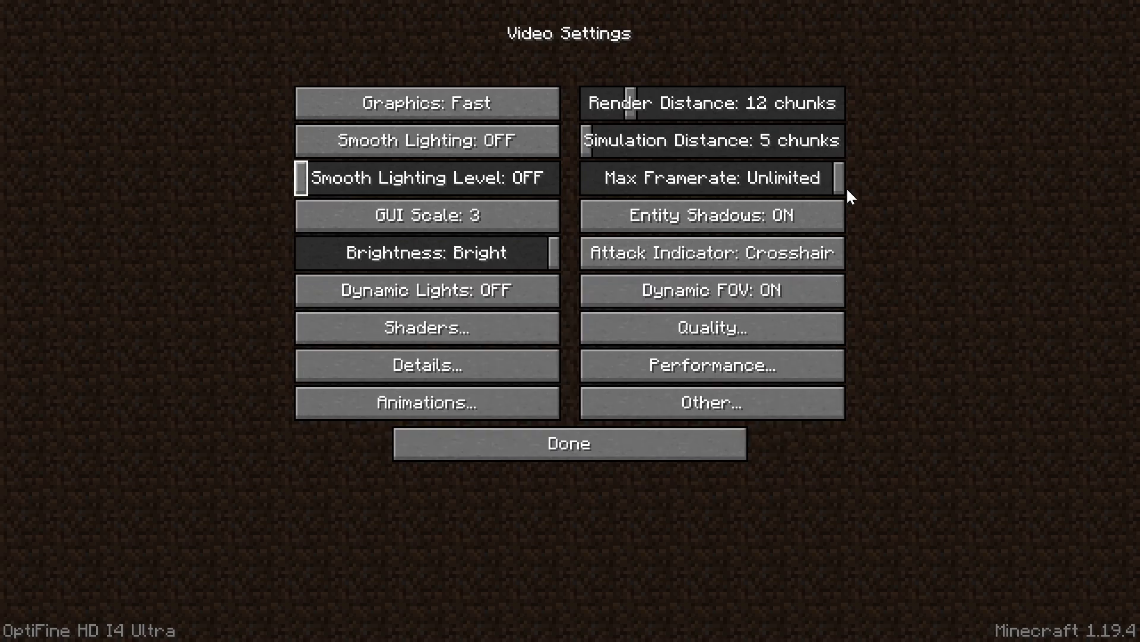
Cycle GUI Scale through its available sizes and return it to 3.
click(436, 227)
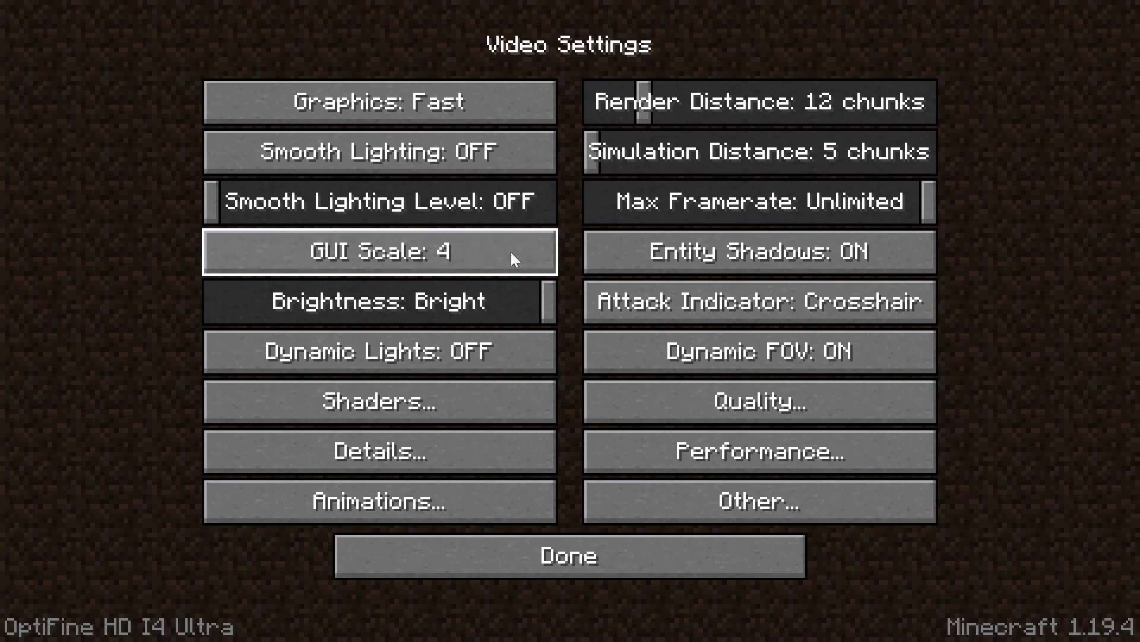
click(511, 252)
click(511, 252)
click(555, 144)
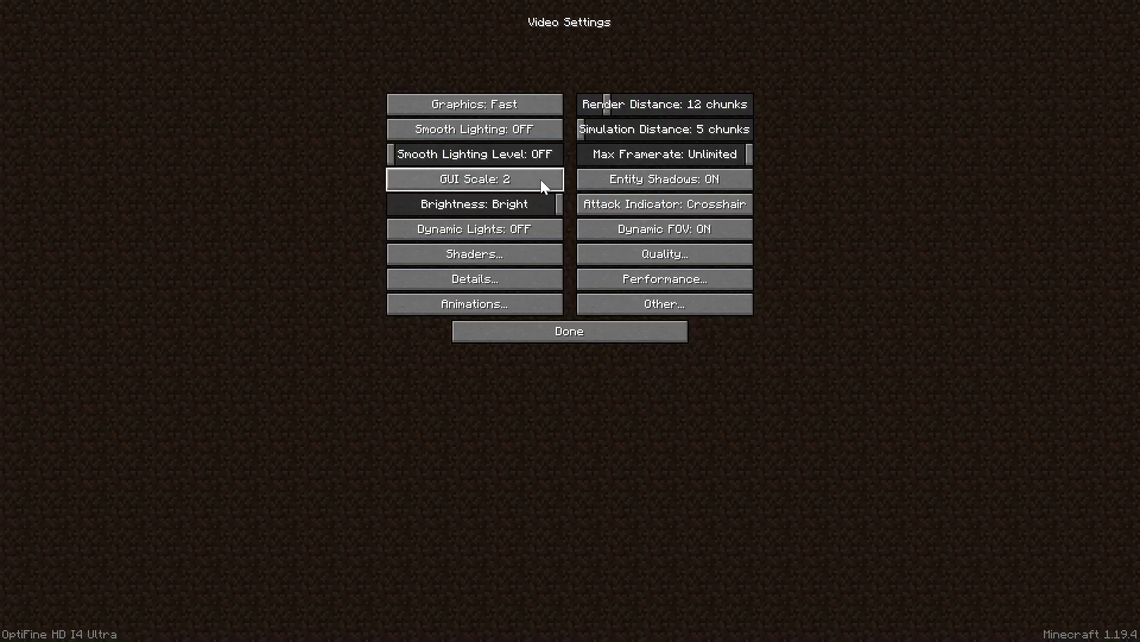
click(541, 180)
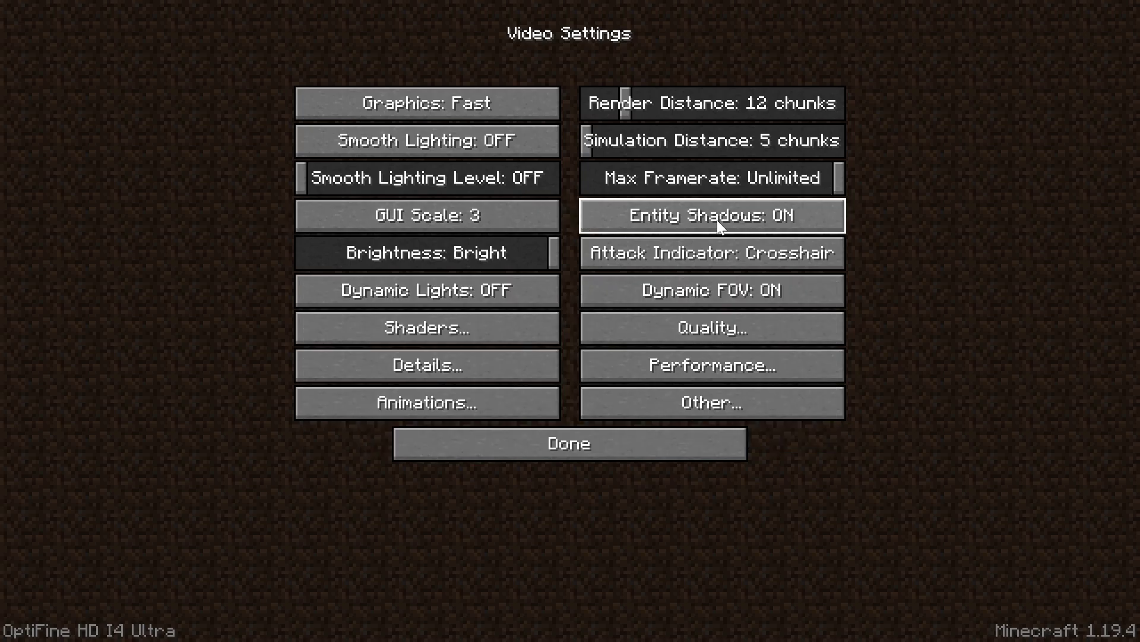
Turn Entity Shadows and Dynamic FOV off, and check which shader is selected in the Shaders list.
click(718, 219)
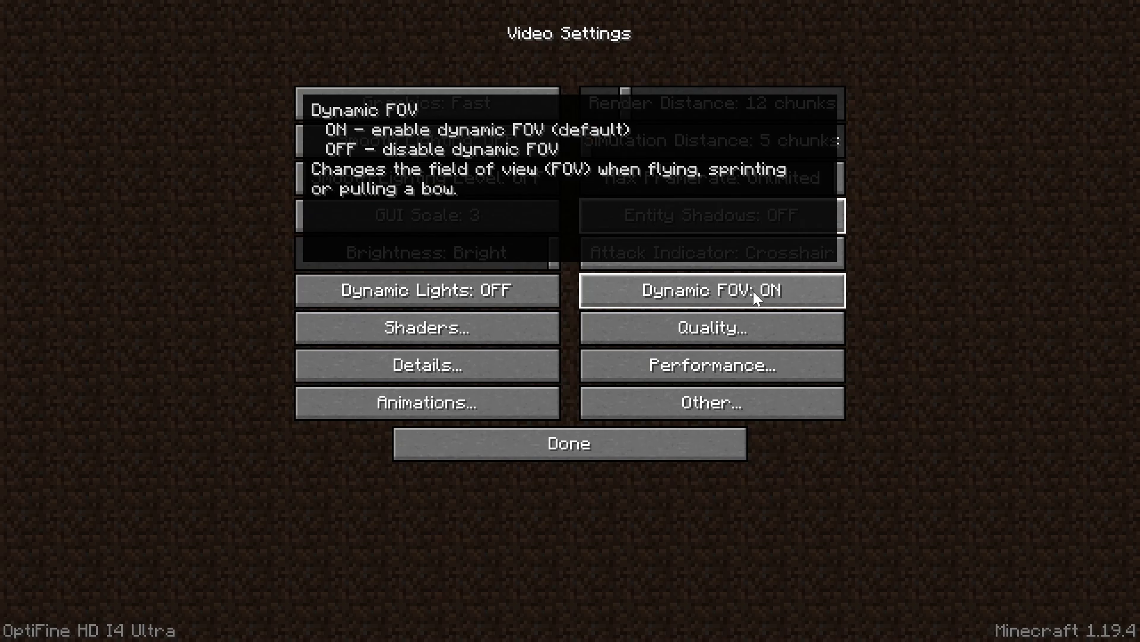
click(753, 291)
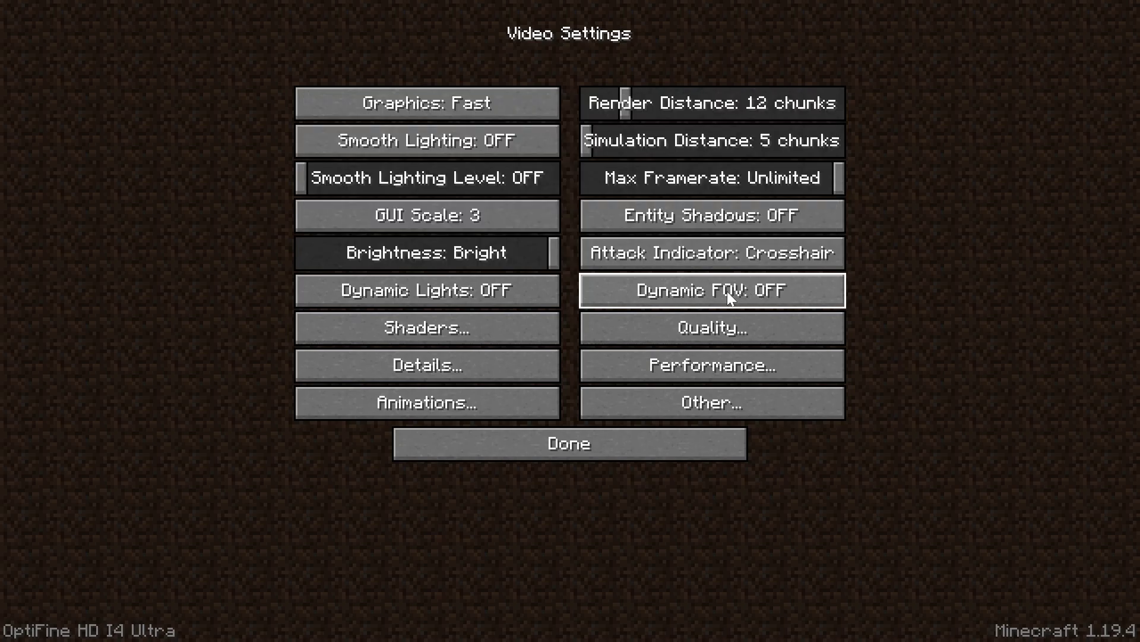
click(419, 335)
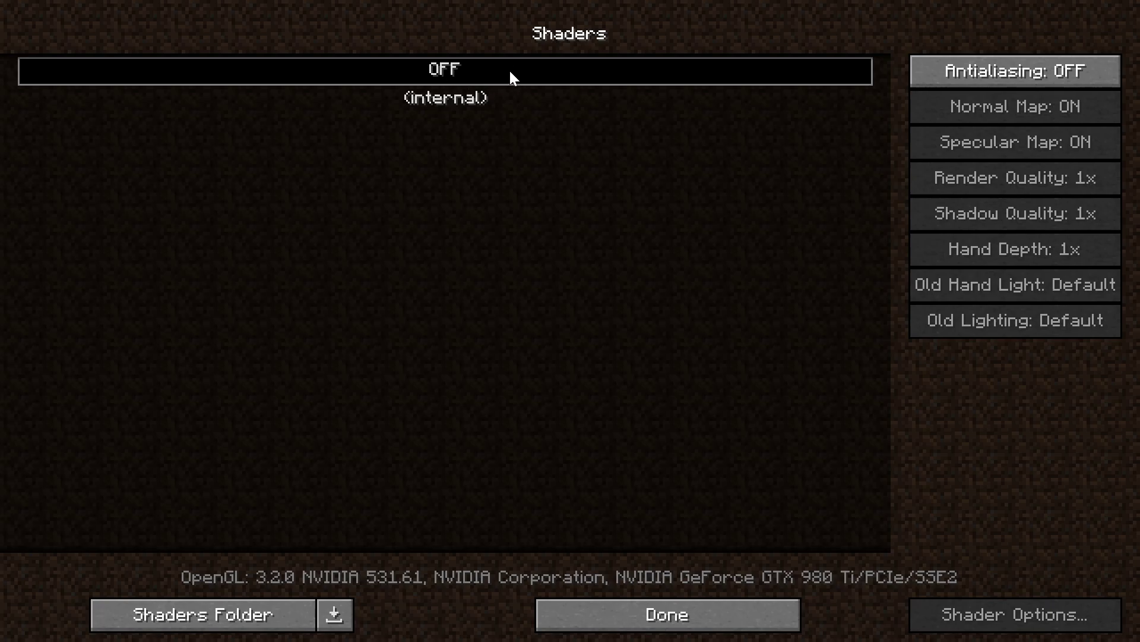
click(715, 620)
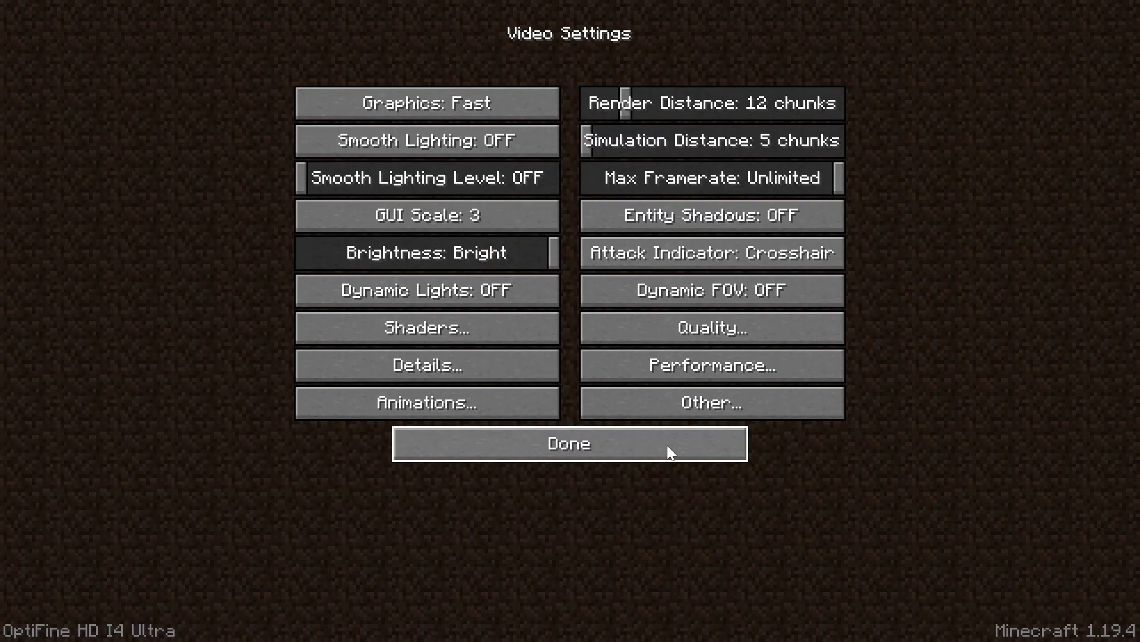
Set Better Grass and Connected Textures to Fast in the Quality settings, keeping Better Snow off.
click(618, 327)
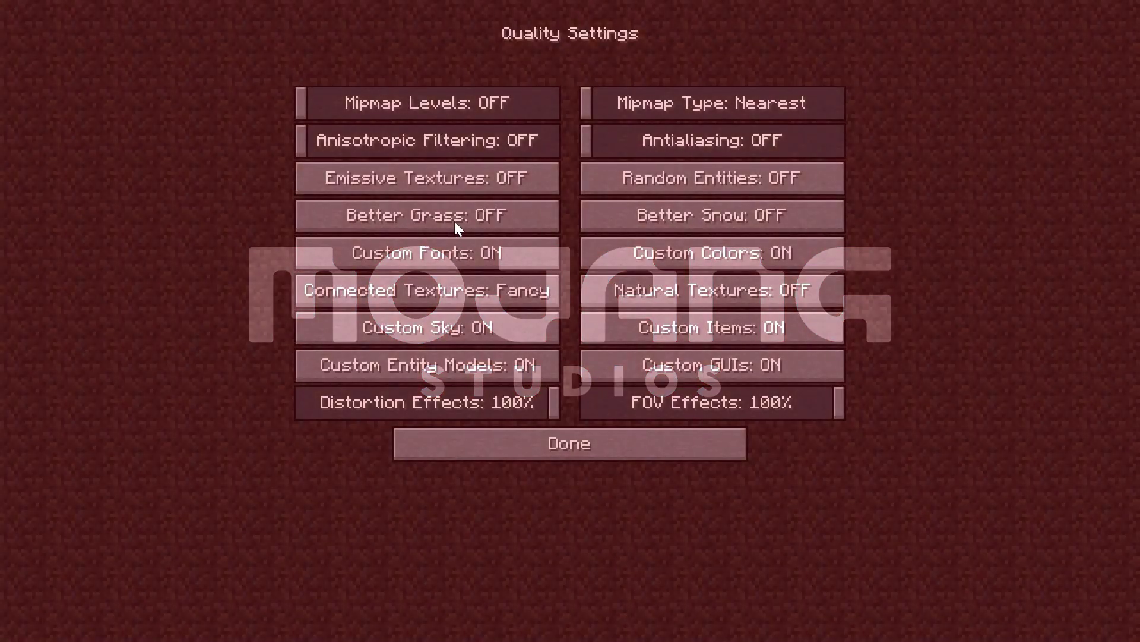
click(454, 221)
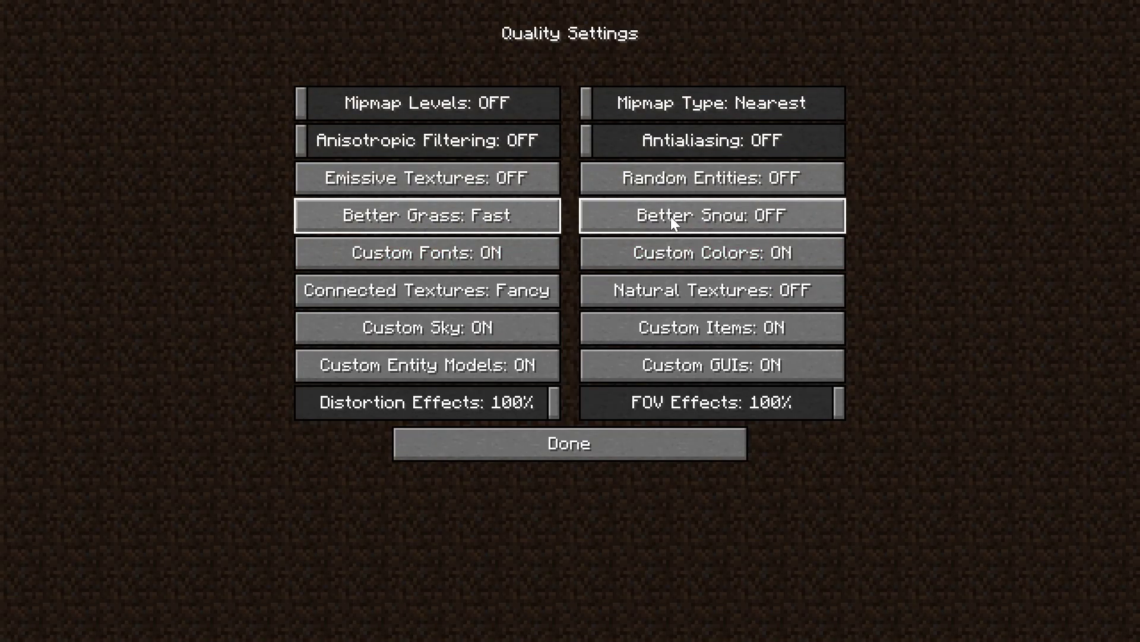
click(671, 216)
click(671, 216)
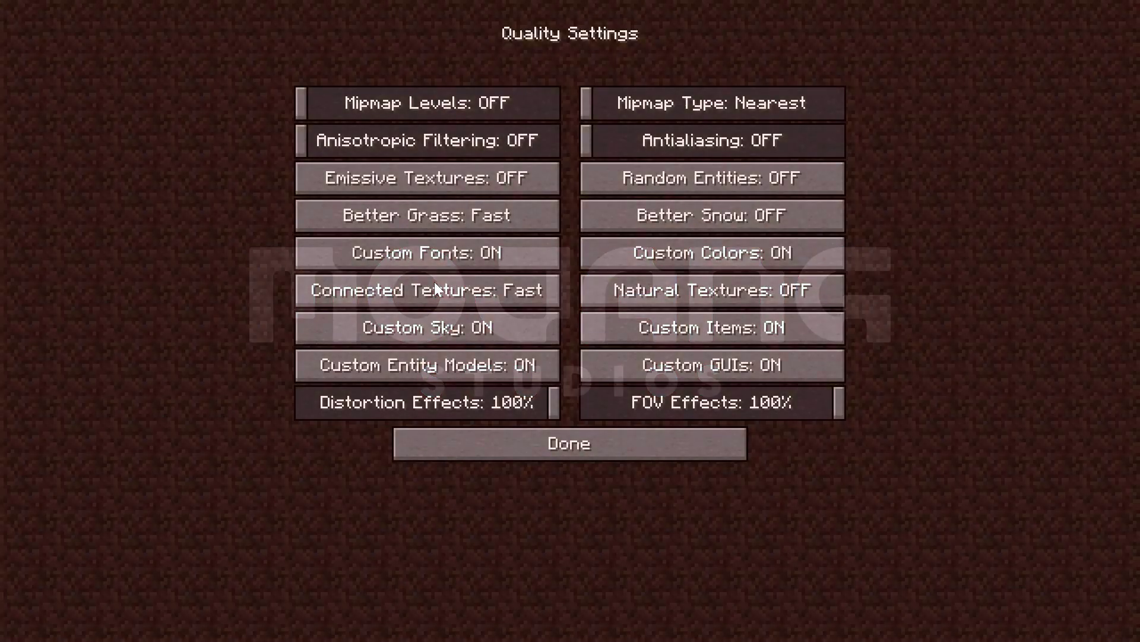
Turn off Custom Sky, Custom Entity Models, Distortion Effects and FOV Effects, and return to the main video settings.
mouse_move(650, 295)
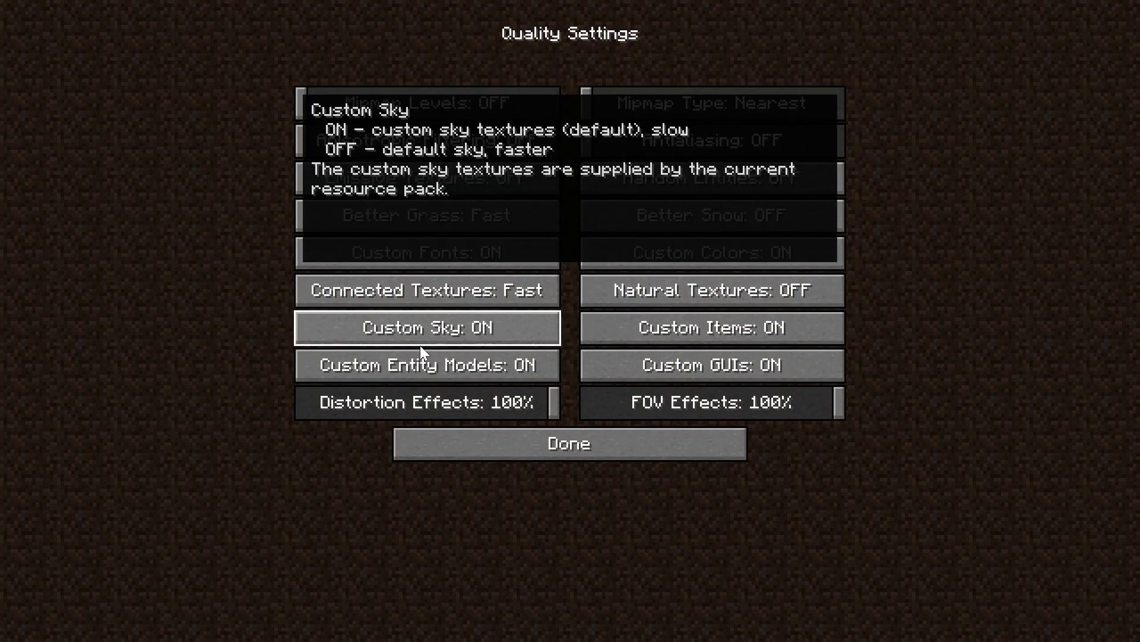
click(419, 343)
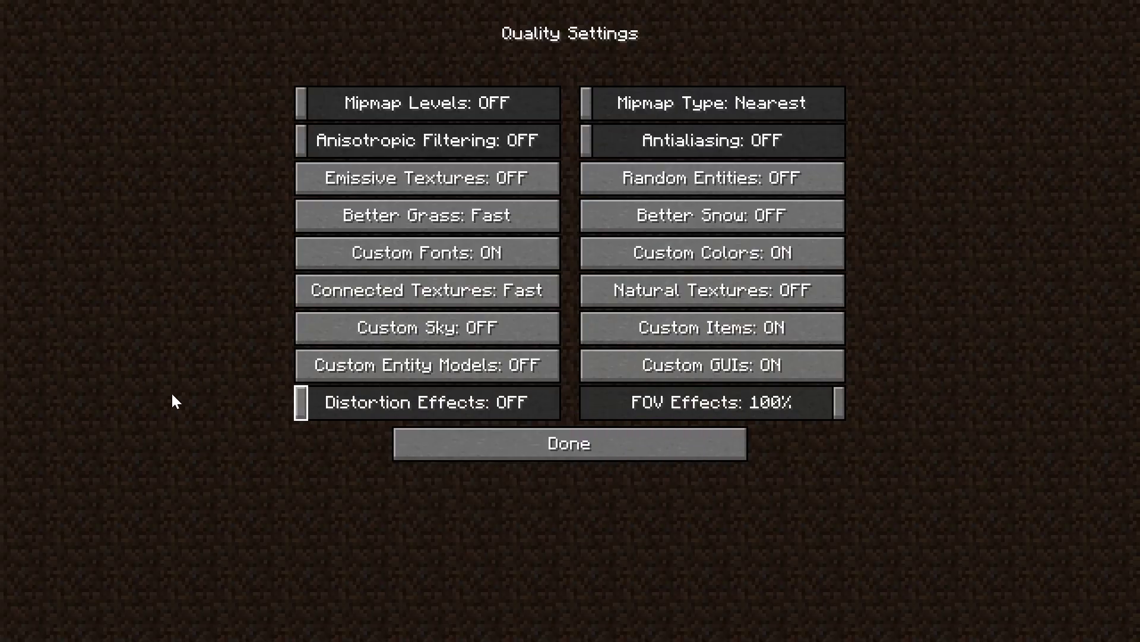
drag(683, 405, 293, 415)
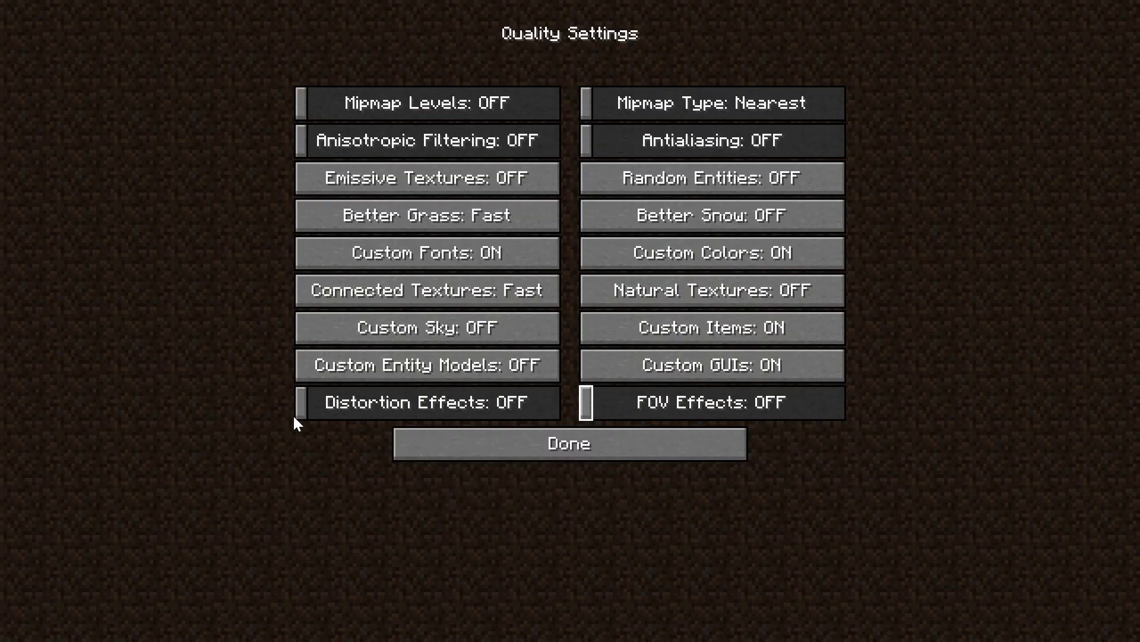
click(655, 448)
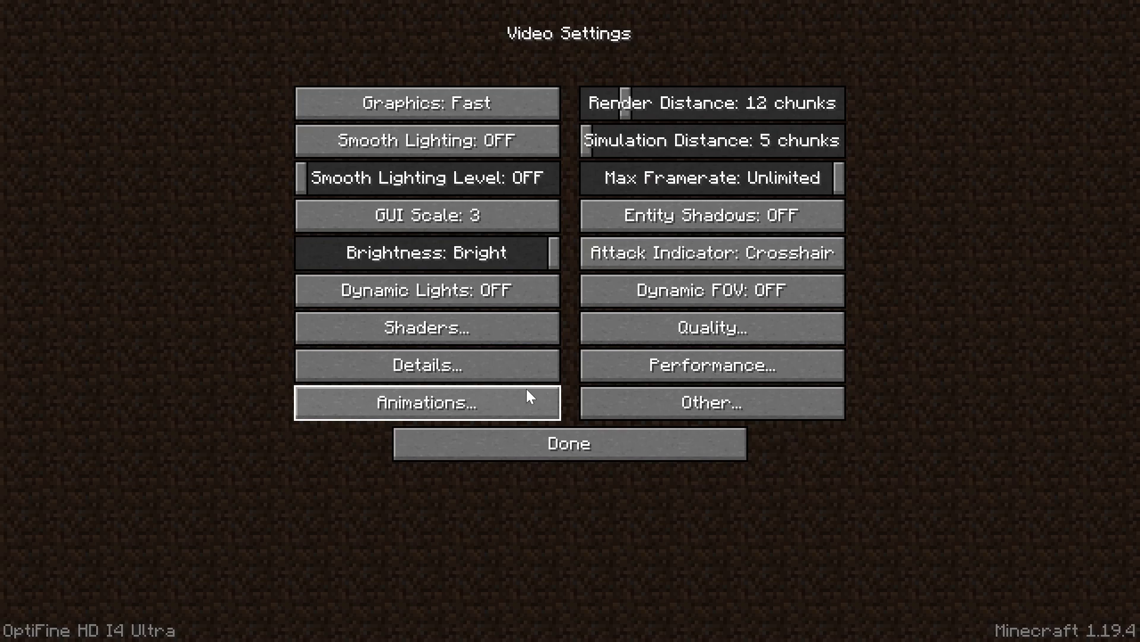
Set Clouds, Trees and Rain & Snow to Fast in the Detail settings.
click(497, 369)
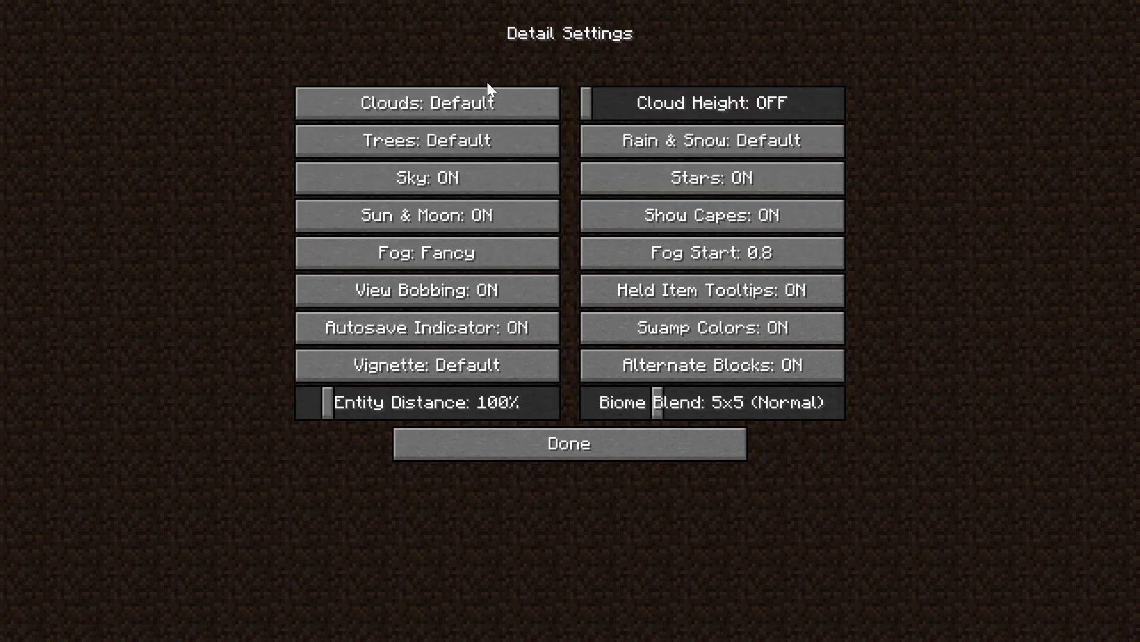
click(477, 107)
click(515, 152)
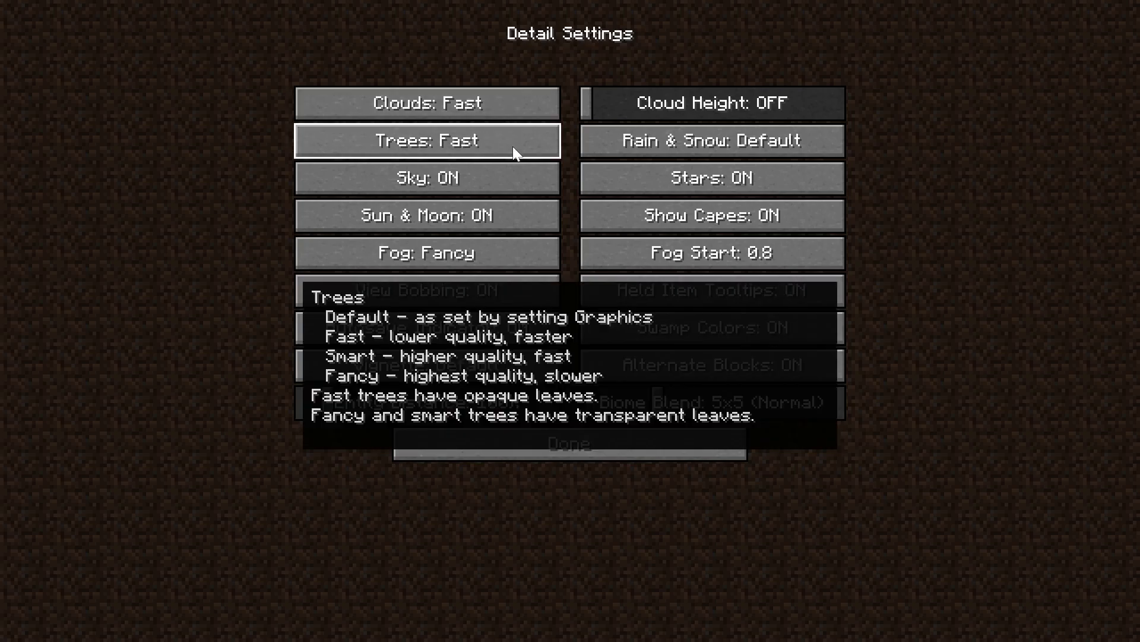
click(734, 145)
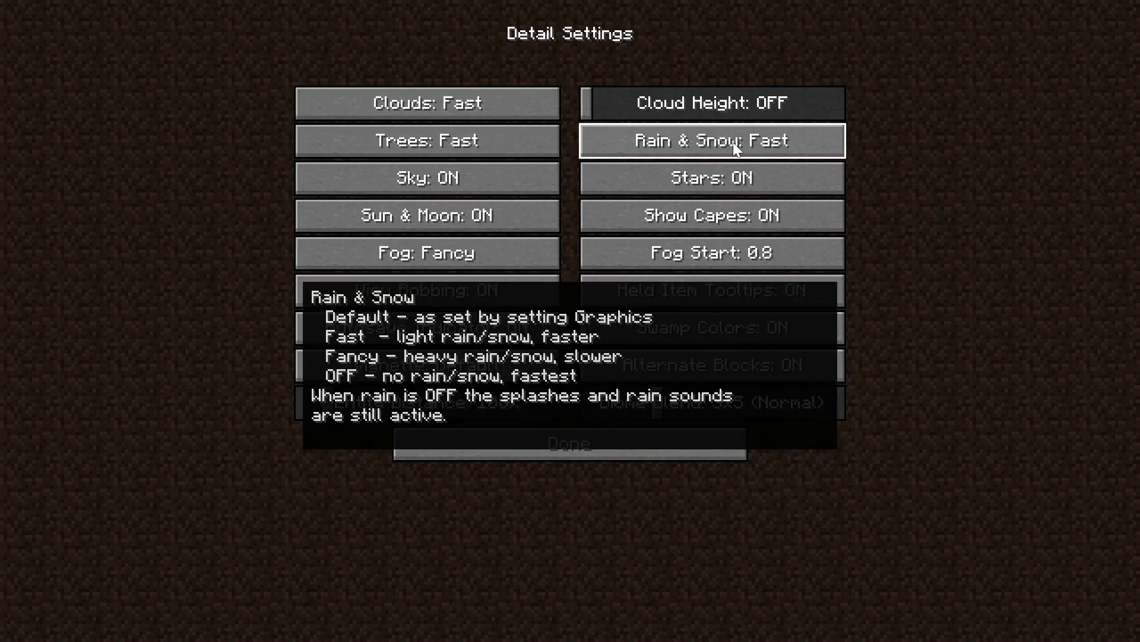
click(733, 142)
click(733, 141)
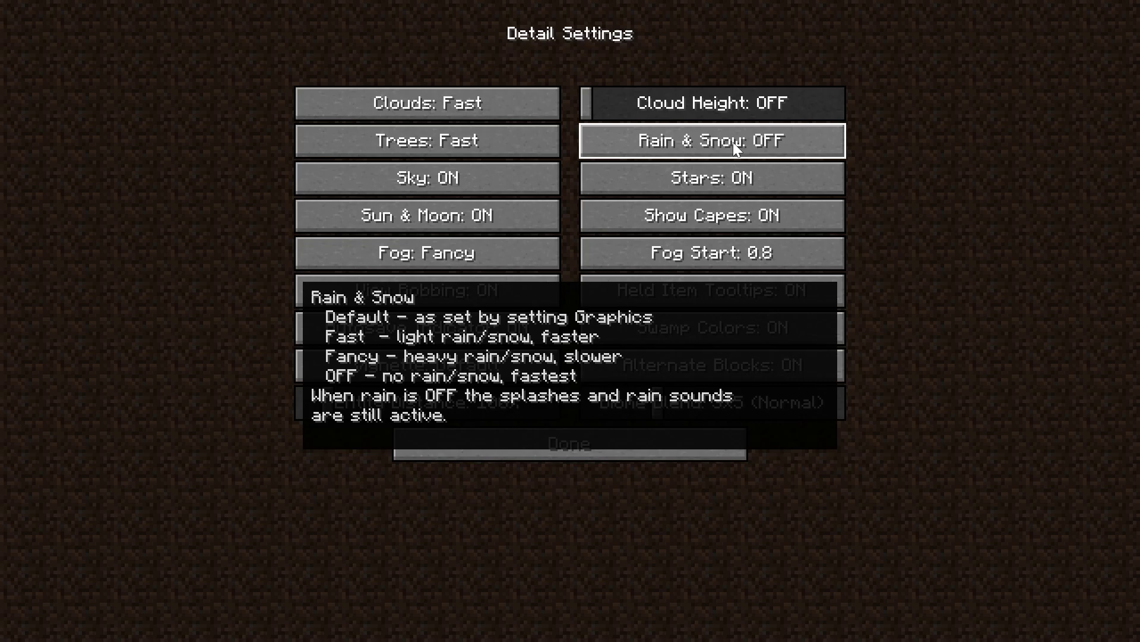
click(733, 141)
click(733, 141)
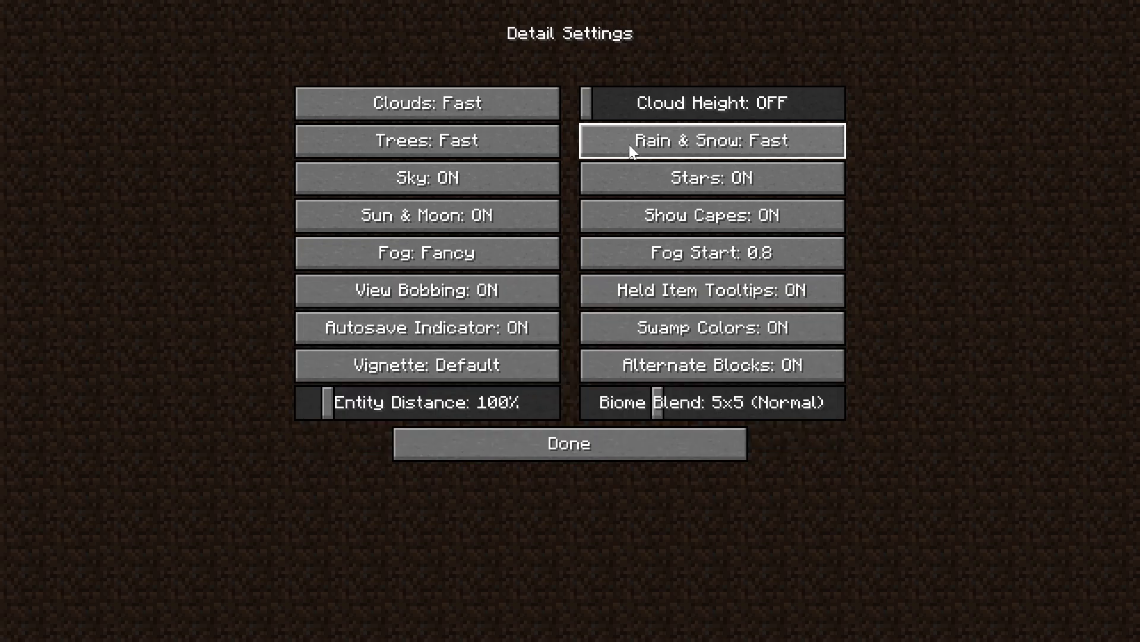
Turn off Sky, Stars and Show Capes in the Detail settings, keeping Sun & Moon on.
click(493, 173)
click(636, 180)
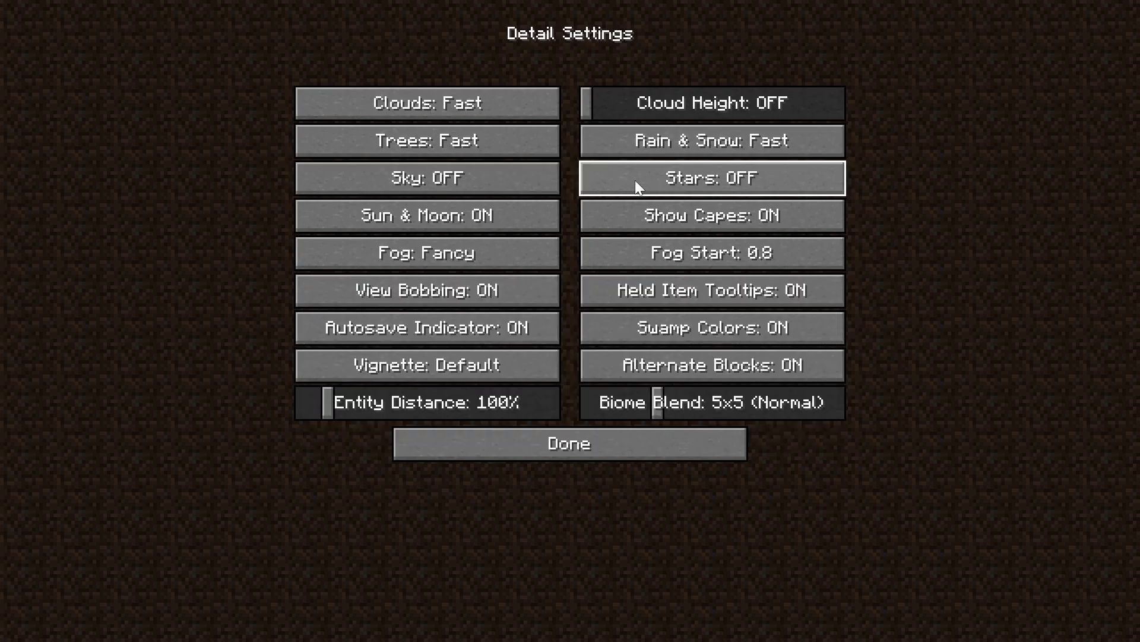
click(486, 221)
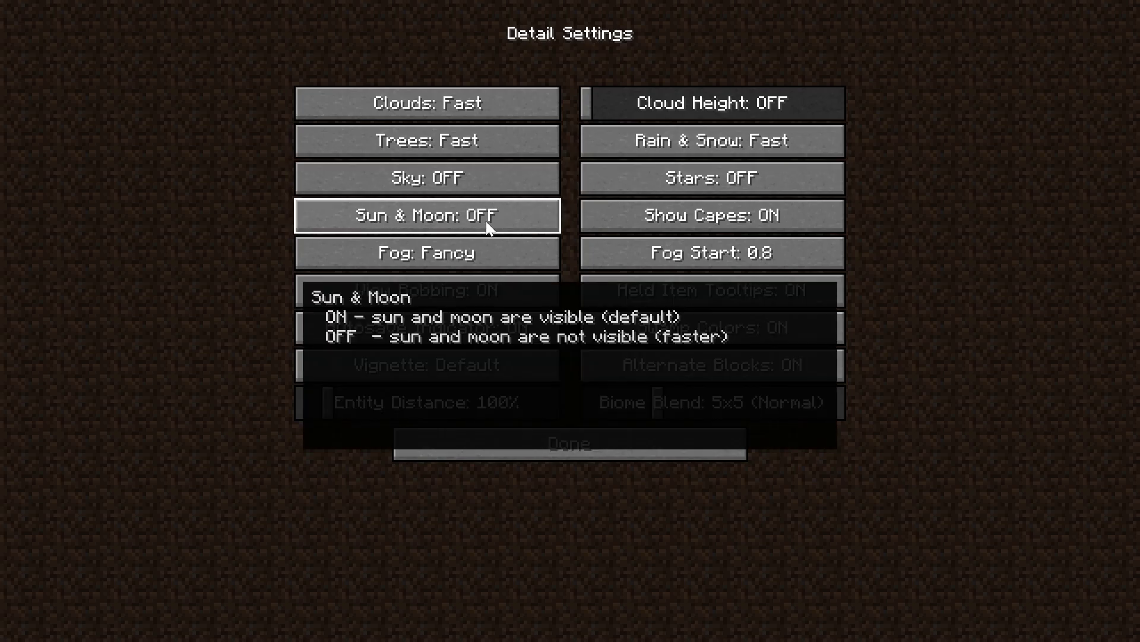
click(486, 221)
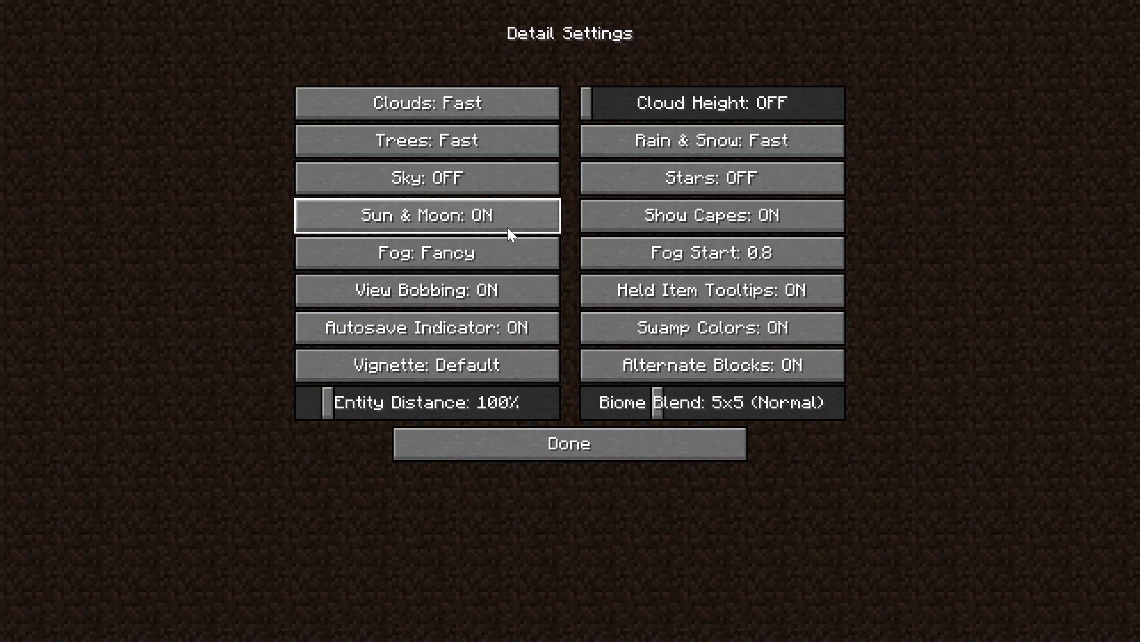
click(737, 207)
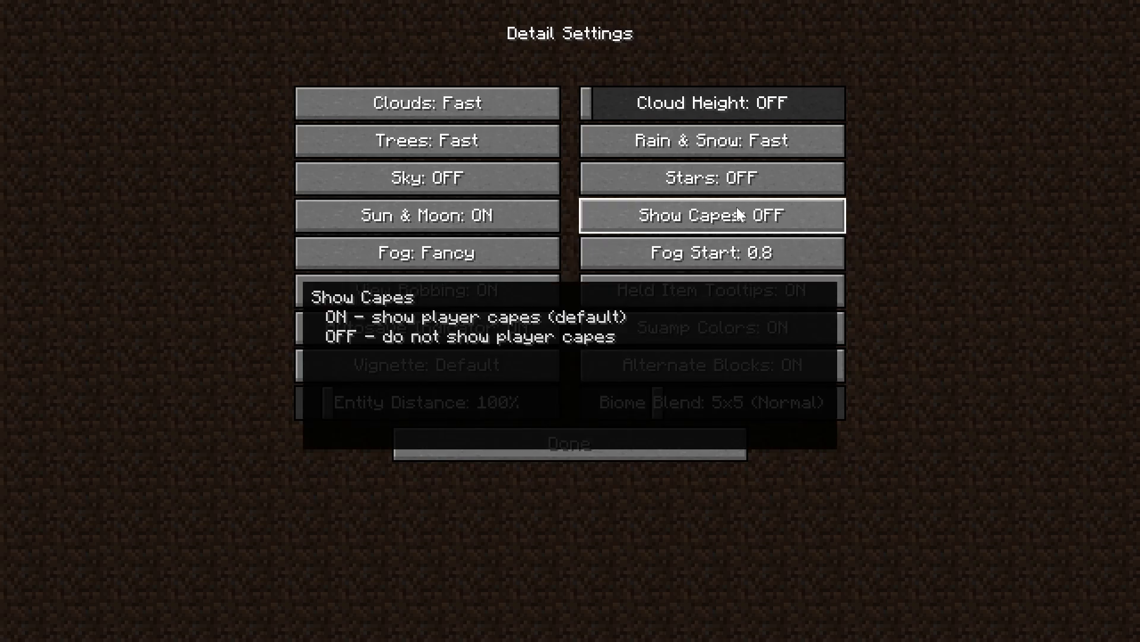
Turn off Fog, View Bobbing and Swamp Colors in the Detail settings.
click(483, 262)
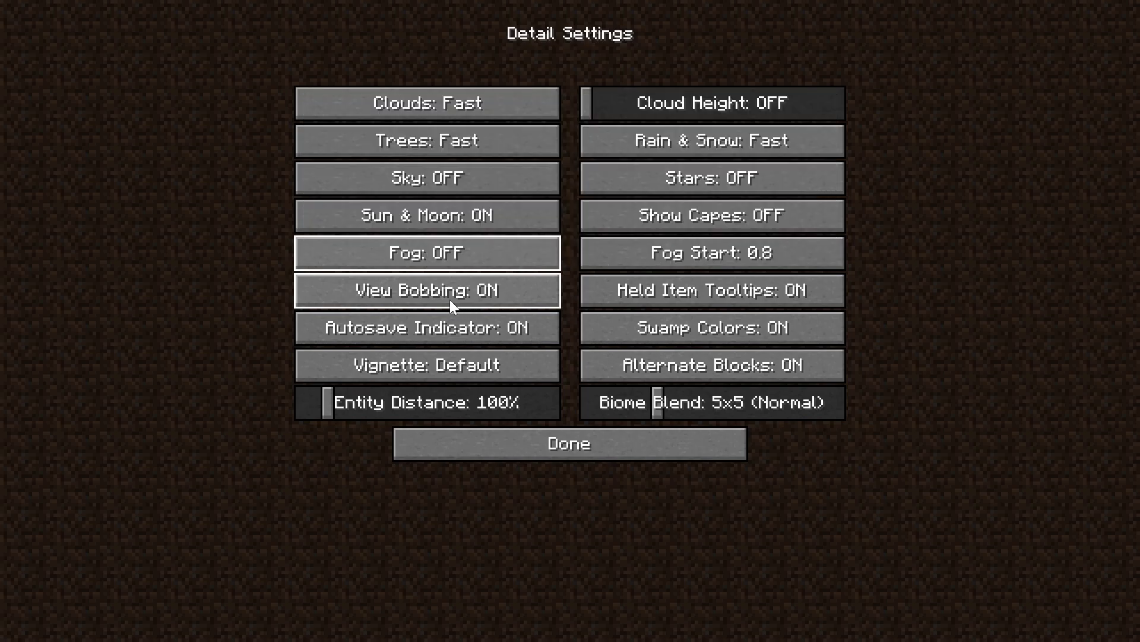
click(450, 299)
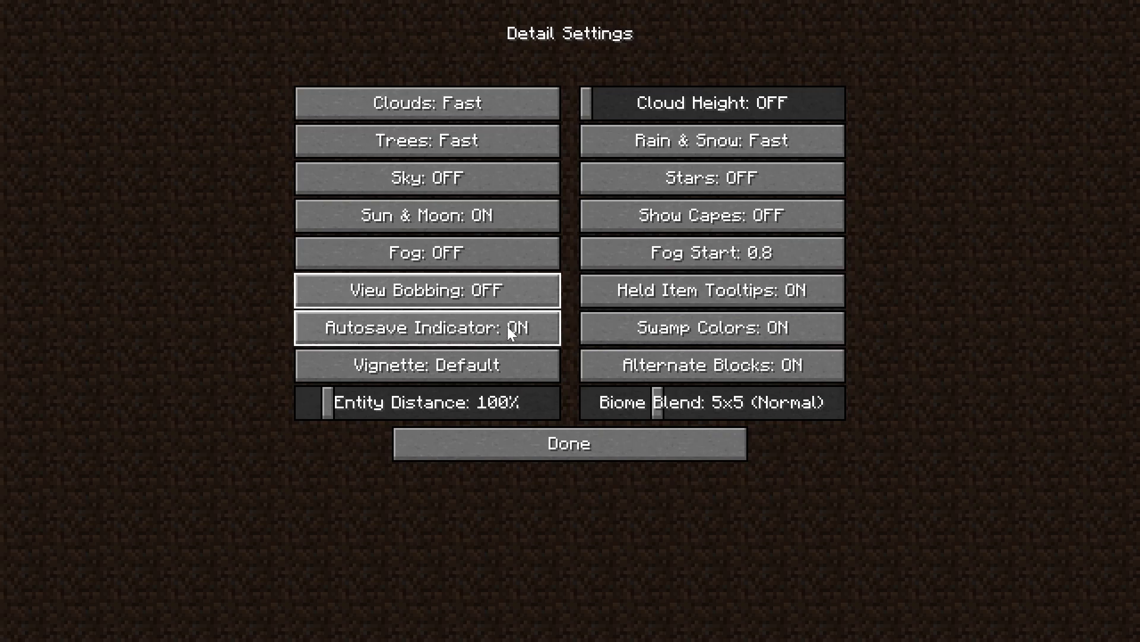
click(676, 322)
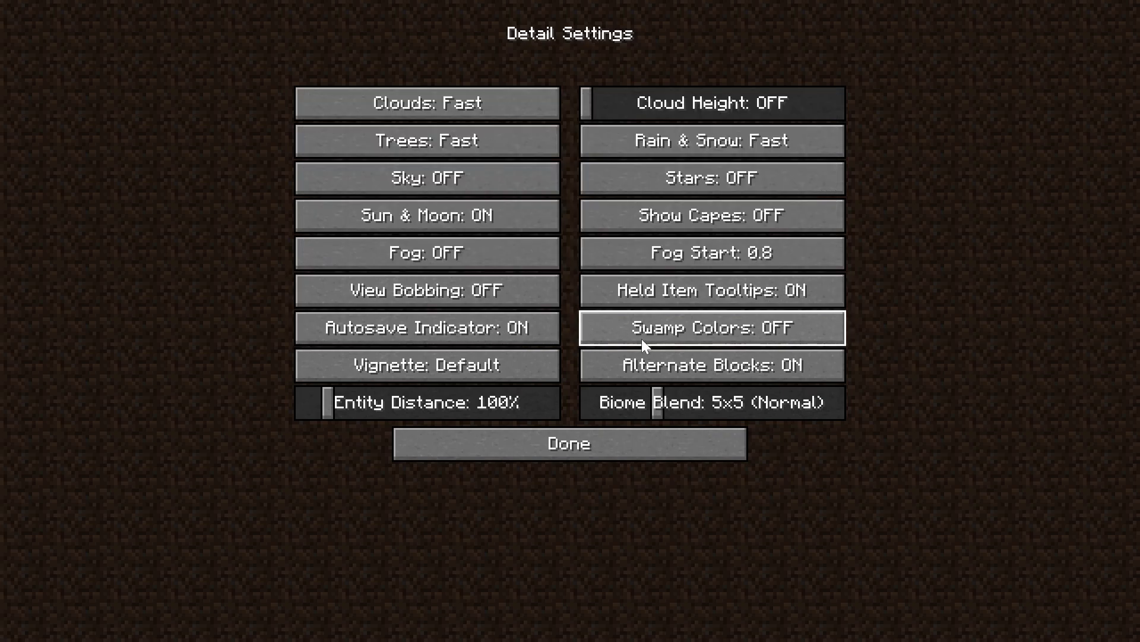
Set Vignette to Fast, Alternate Blocks to OFF, Entity Distance to 50% and Biome Blend to OFF, and close the Detail settings.
click(473, 373)
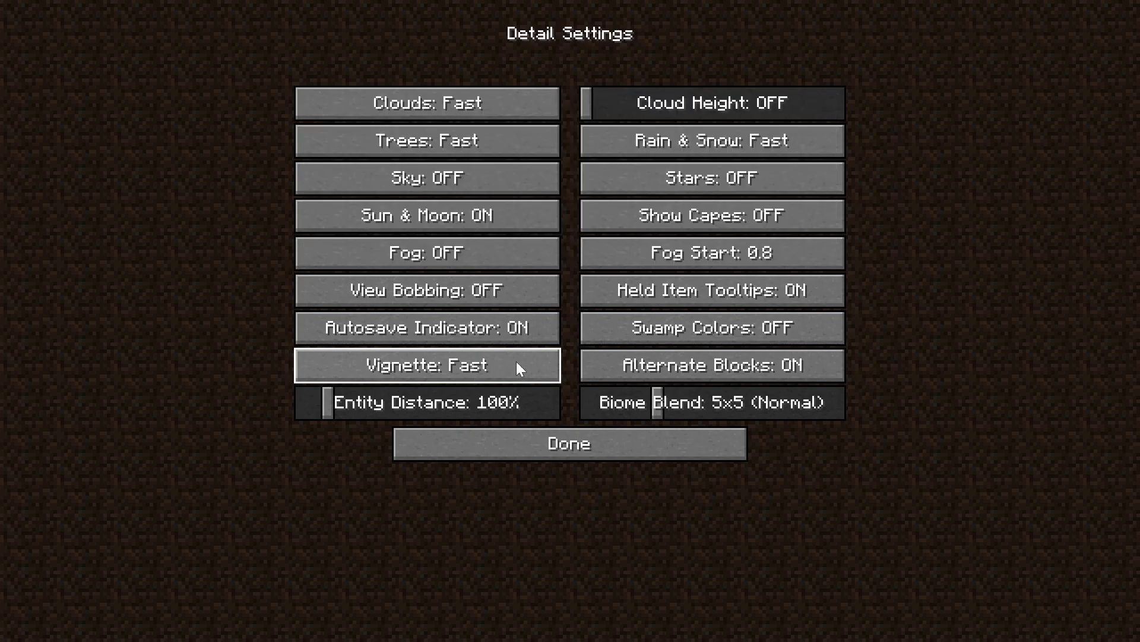
click(675, 359)
drag(424, 409, 261, 409)
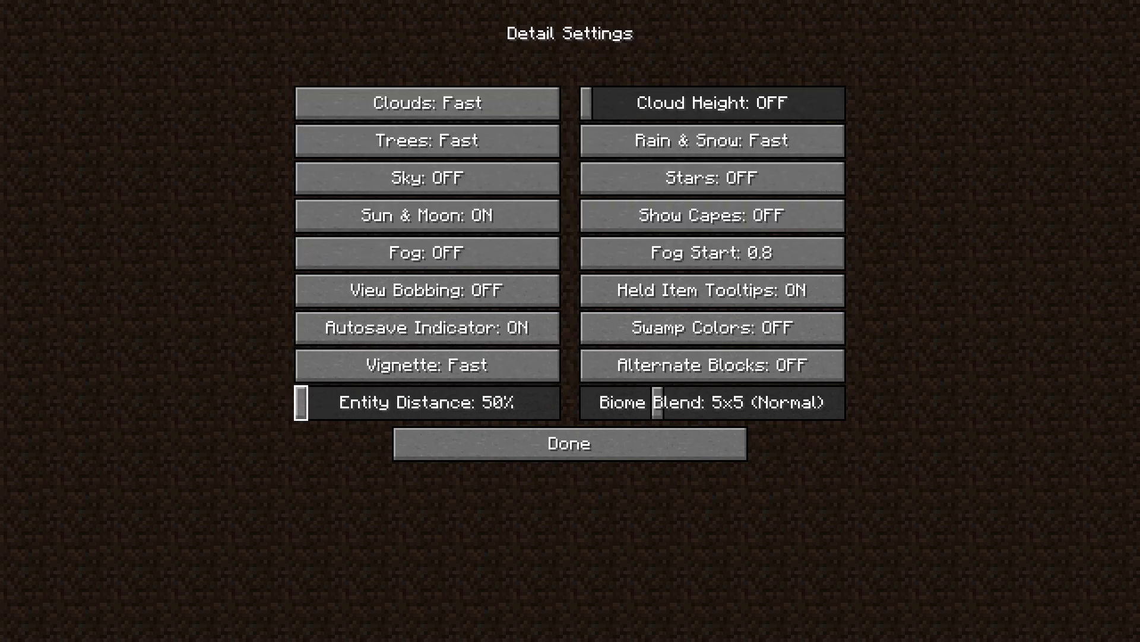
drag(704, 402, 347, 372)
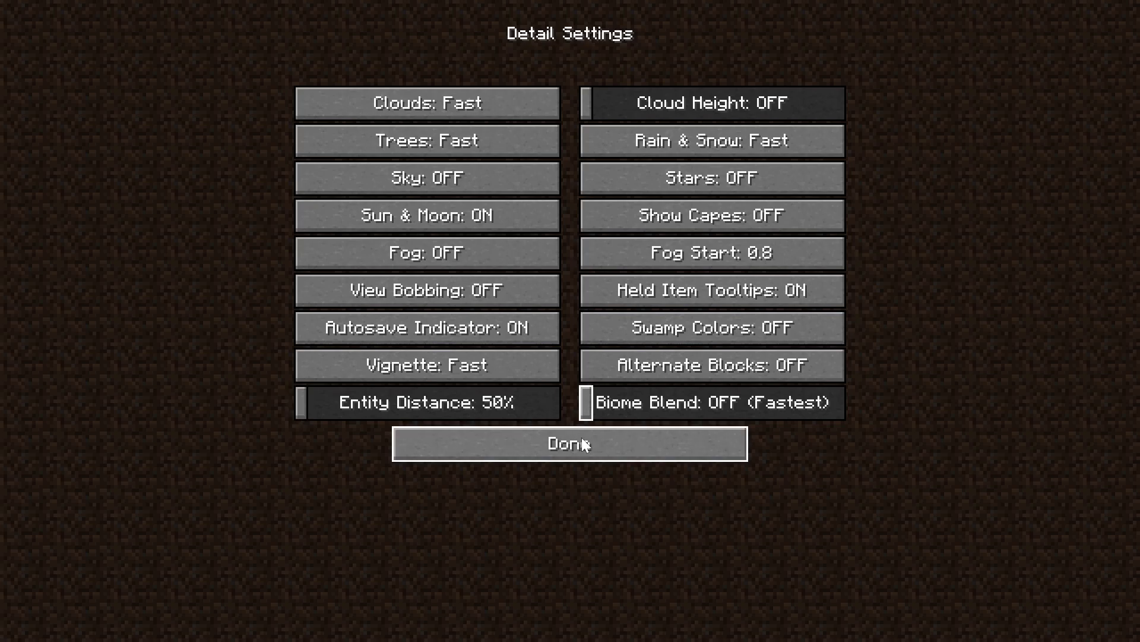
click(554, 430)
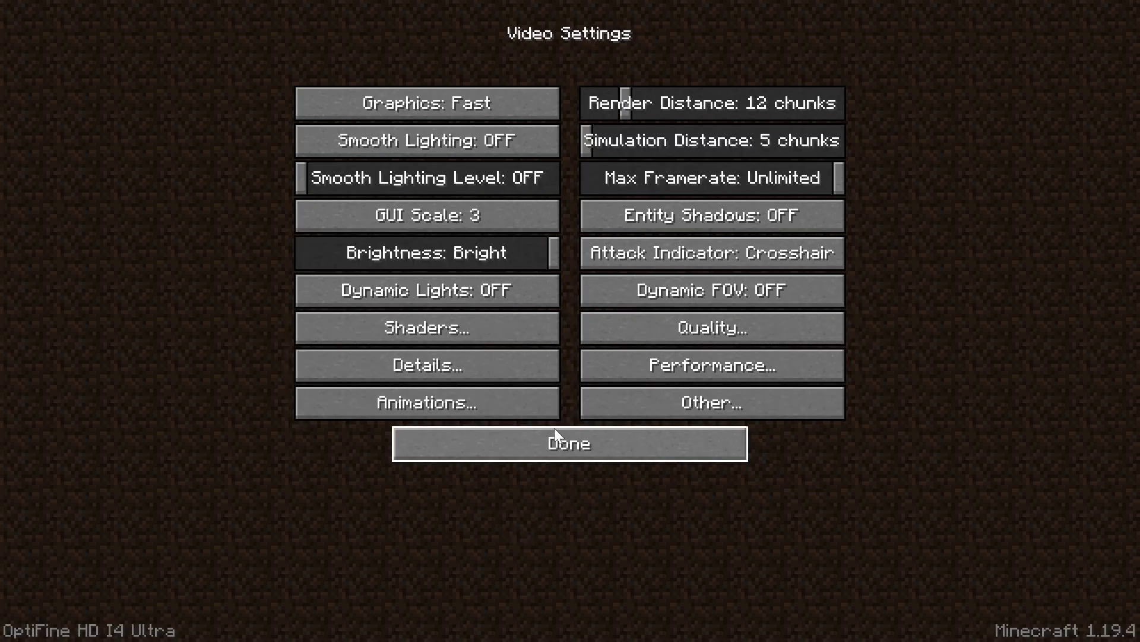
Turn on Render Regions, Fast Render and Smart Animations in the Performance settings.
click(632, 380)
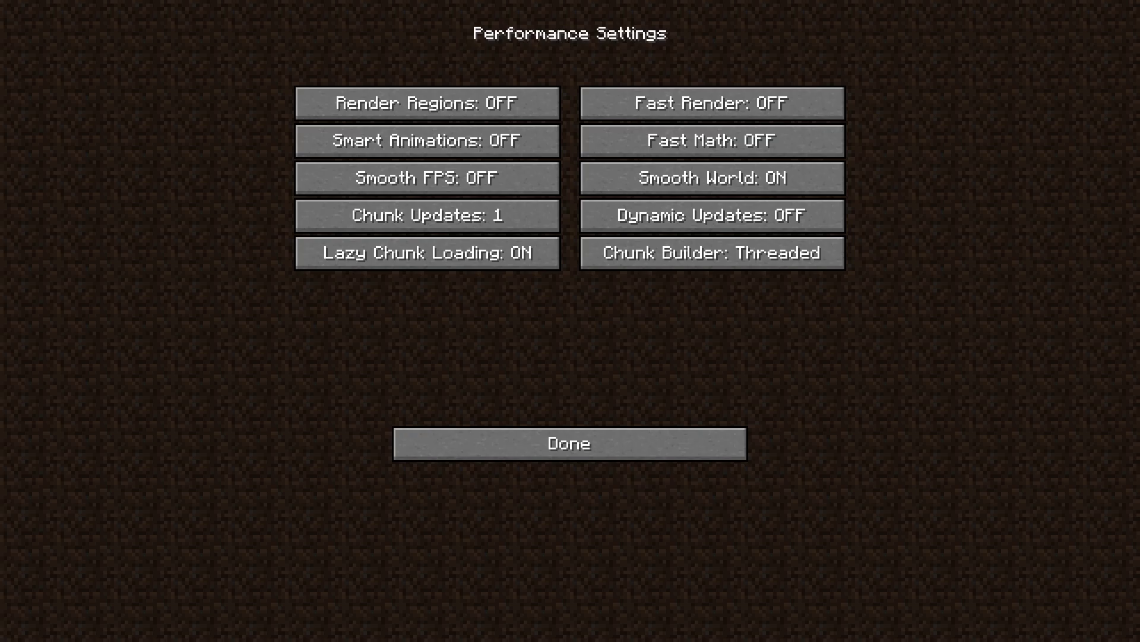
click(541, 96)
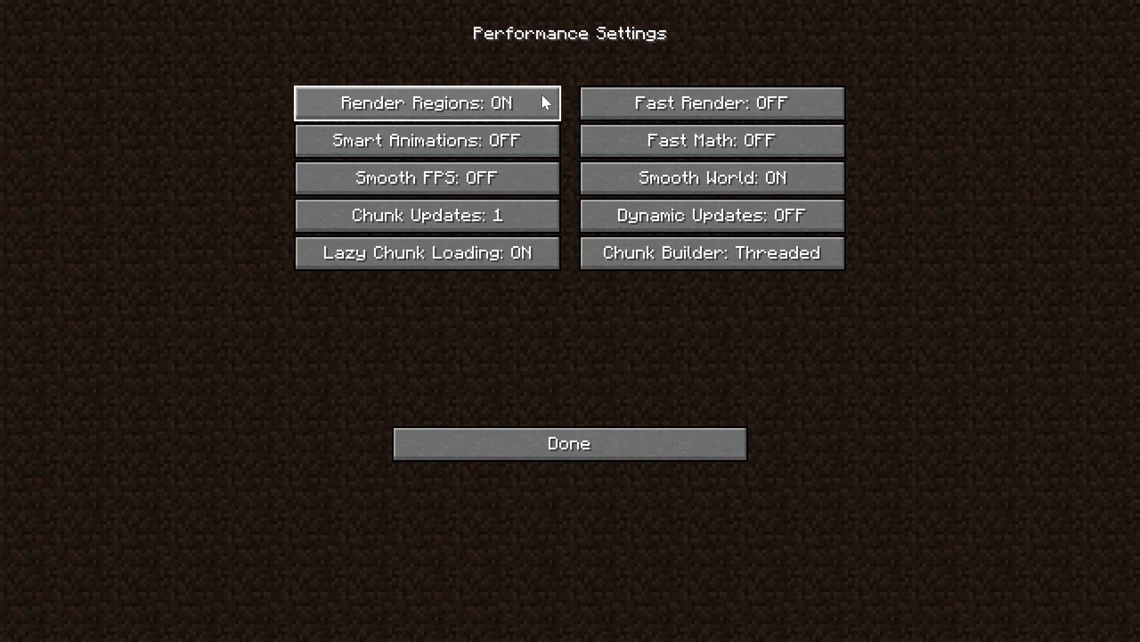
click(675, 101)
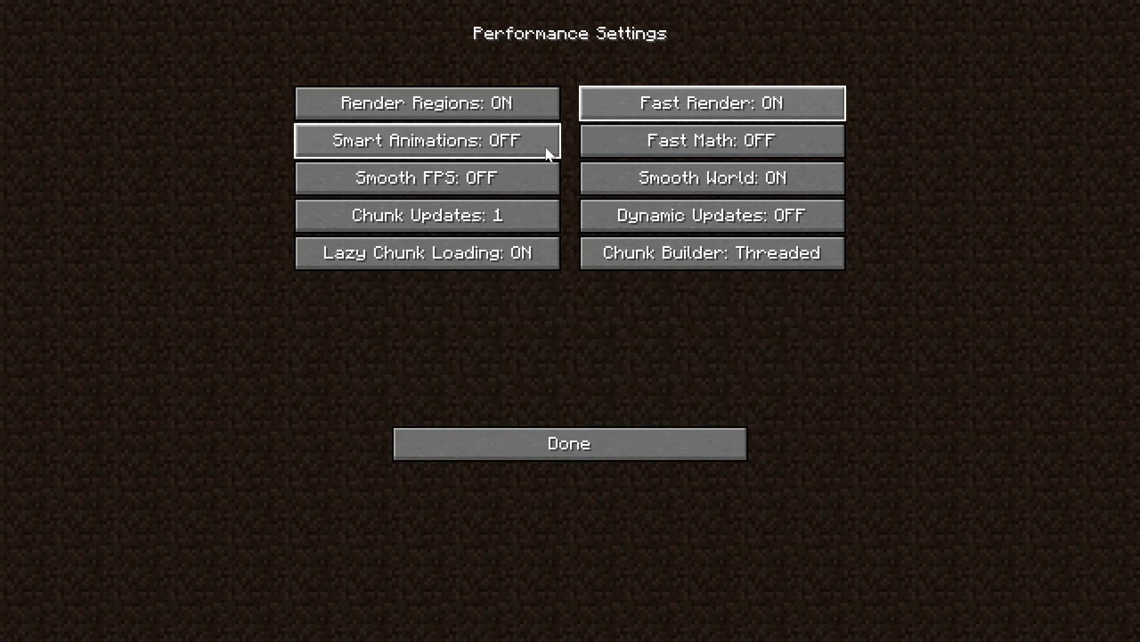
click(479, 152)
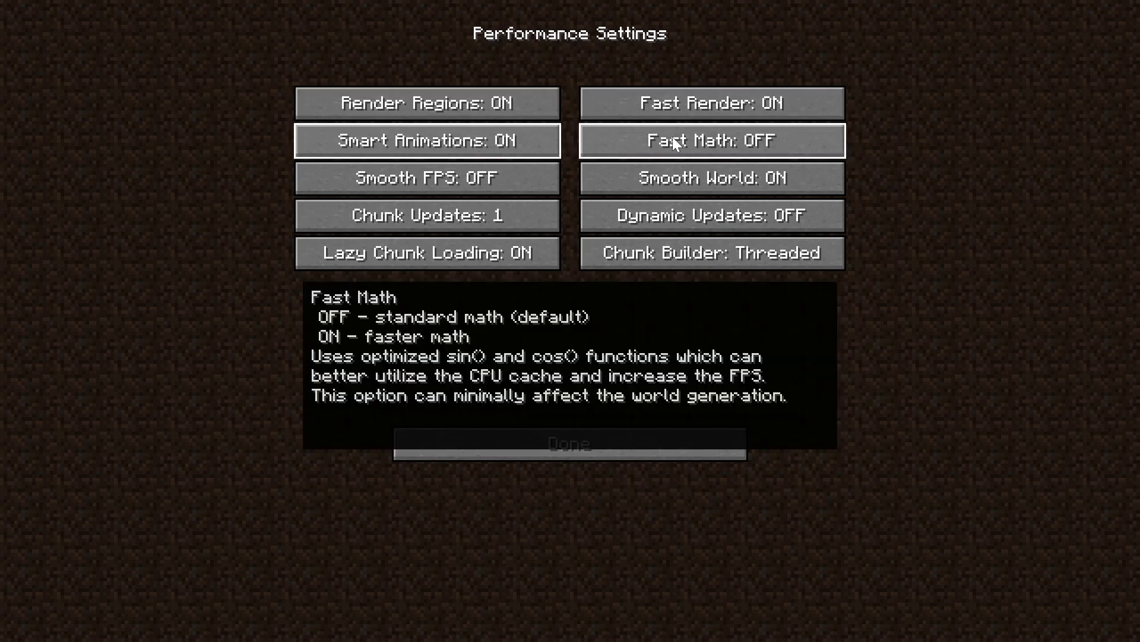
Turn on Fast Math and Dynamic Updates, turn off Smooth World, set Chunk Builder to Semi Blocking, and close the Performance settings.
click(672, 143)
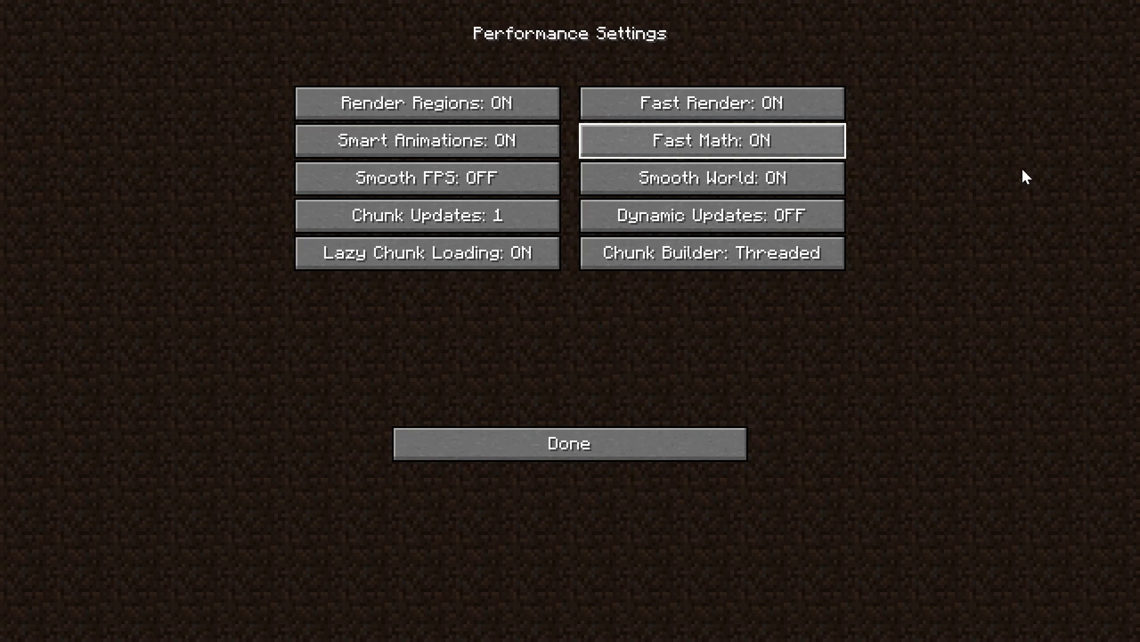
click(790, 177)
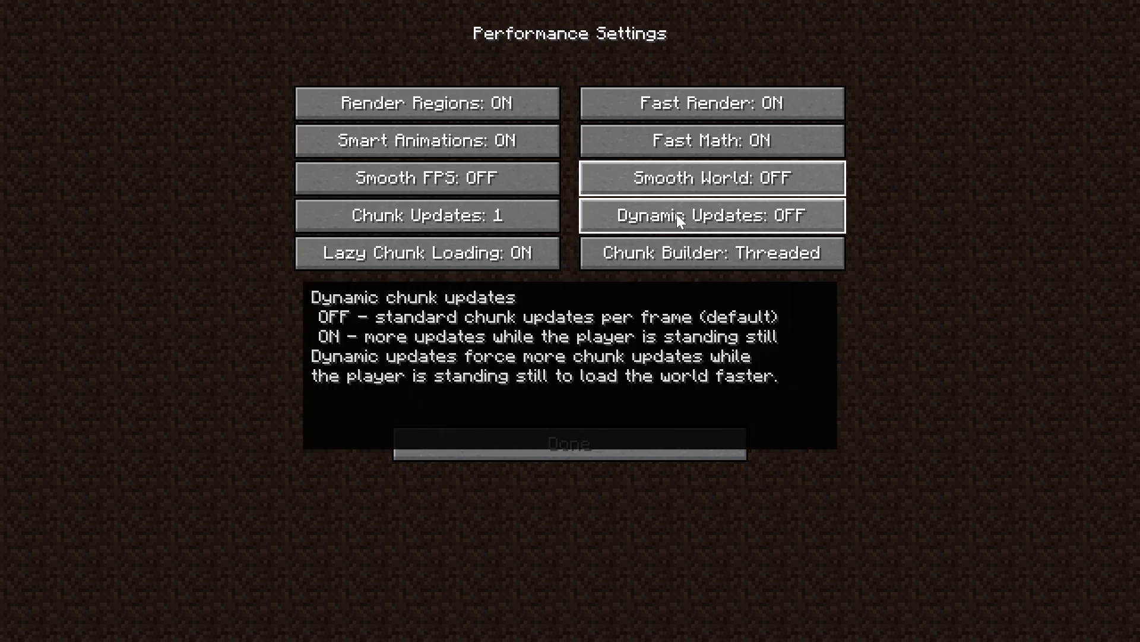
click(677, 214)
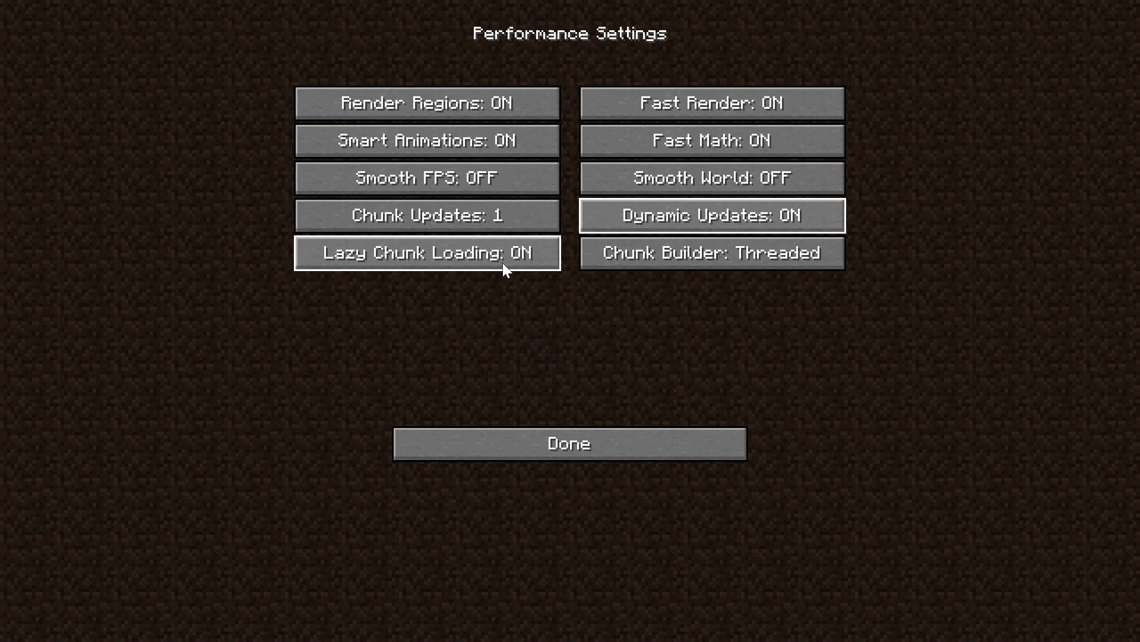
click(646, 256)
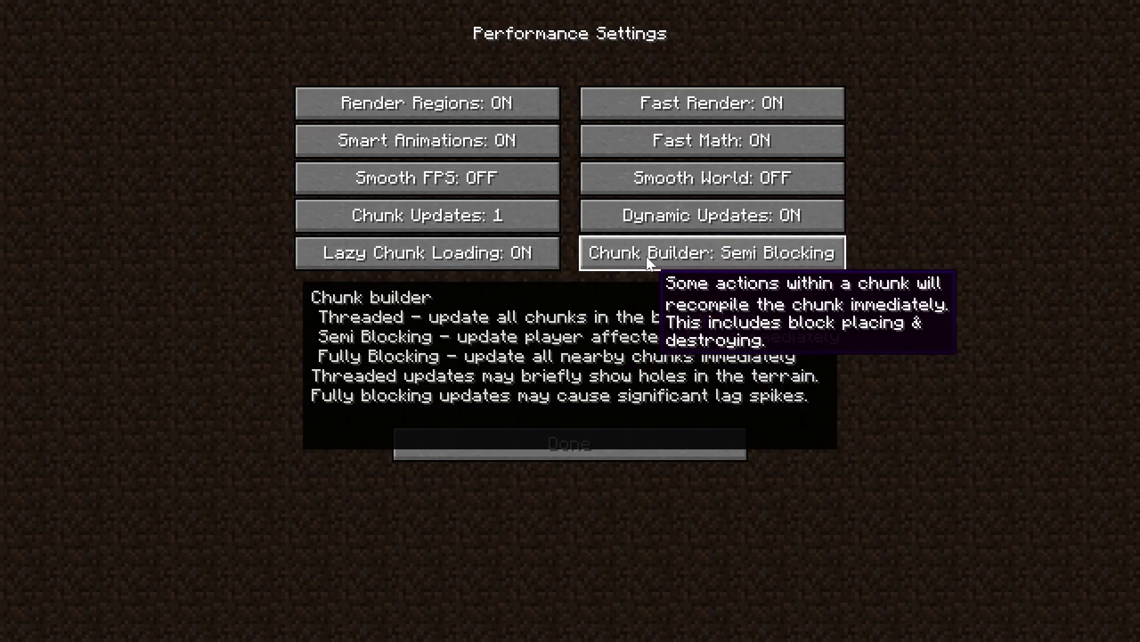
click(541, 456)
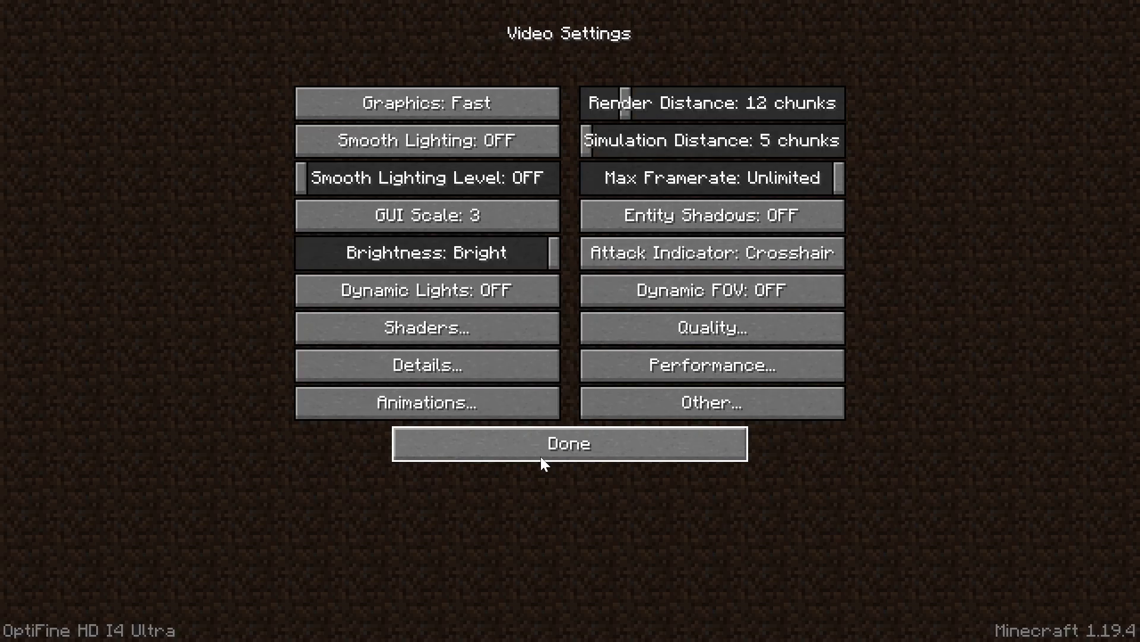
Turn off all animations at once in the Animation settings and return to the Video Settings.
click(522, 415)
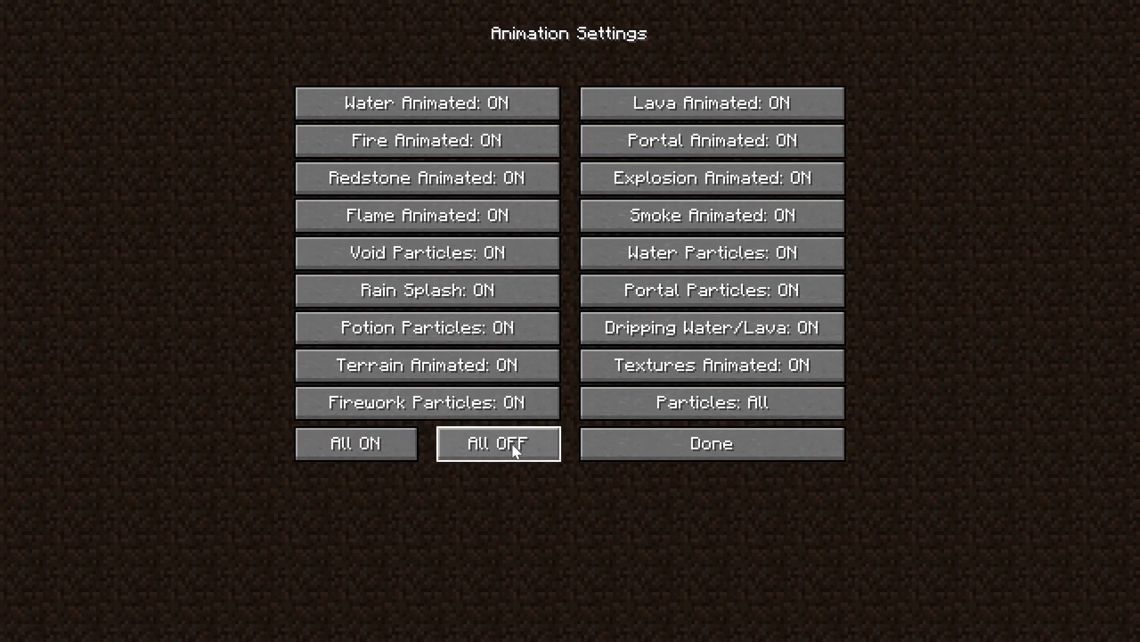
click(512, 443)
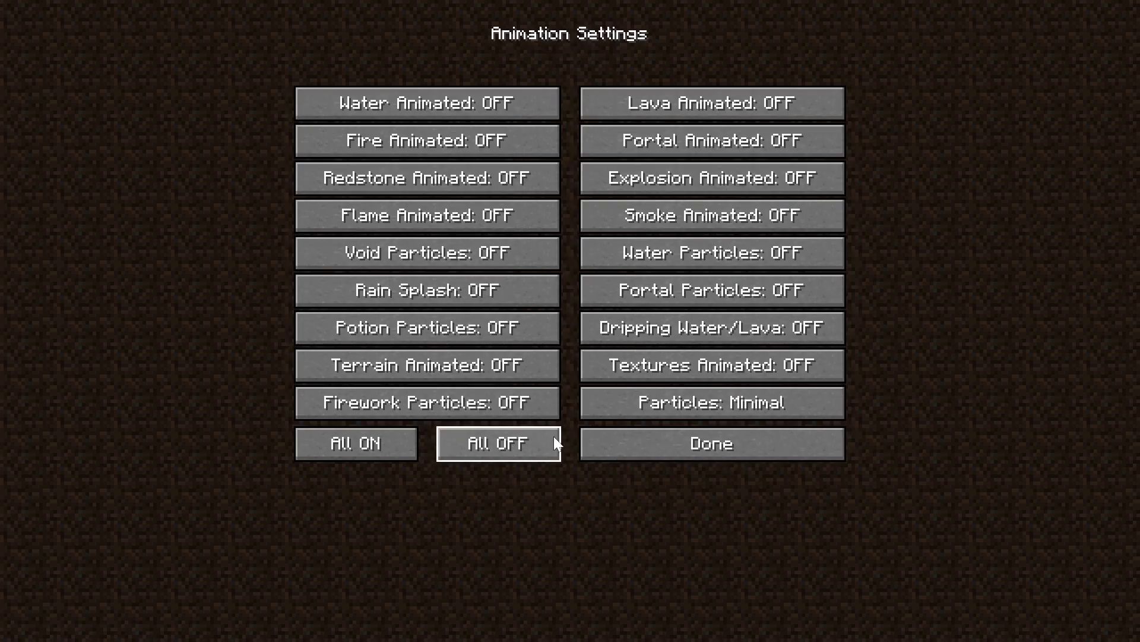
click(670, 453)
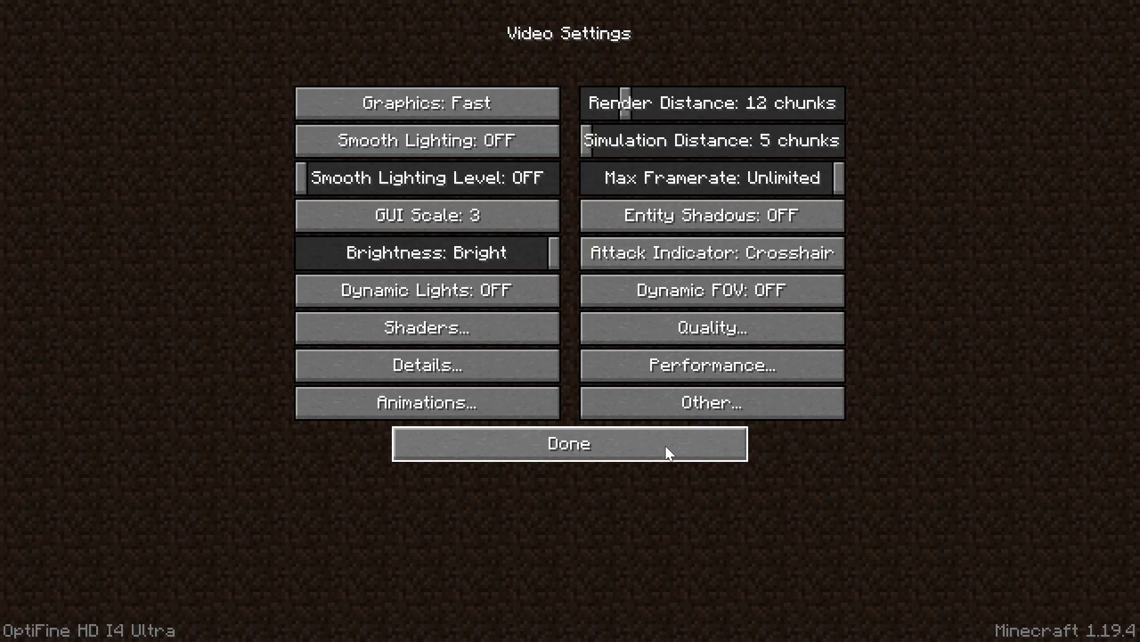
Turn on Show FPS and turn off Show GL Errors in the Other settings.
click(691, 403)
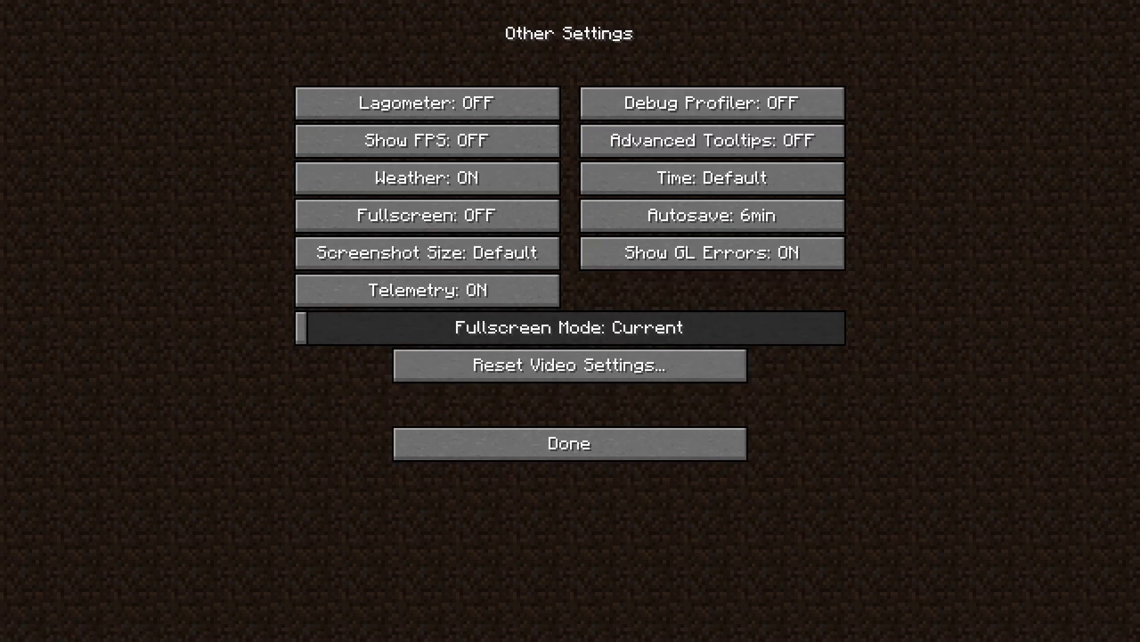
click(434, 147)
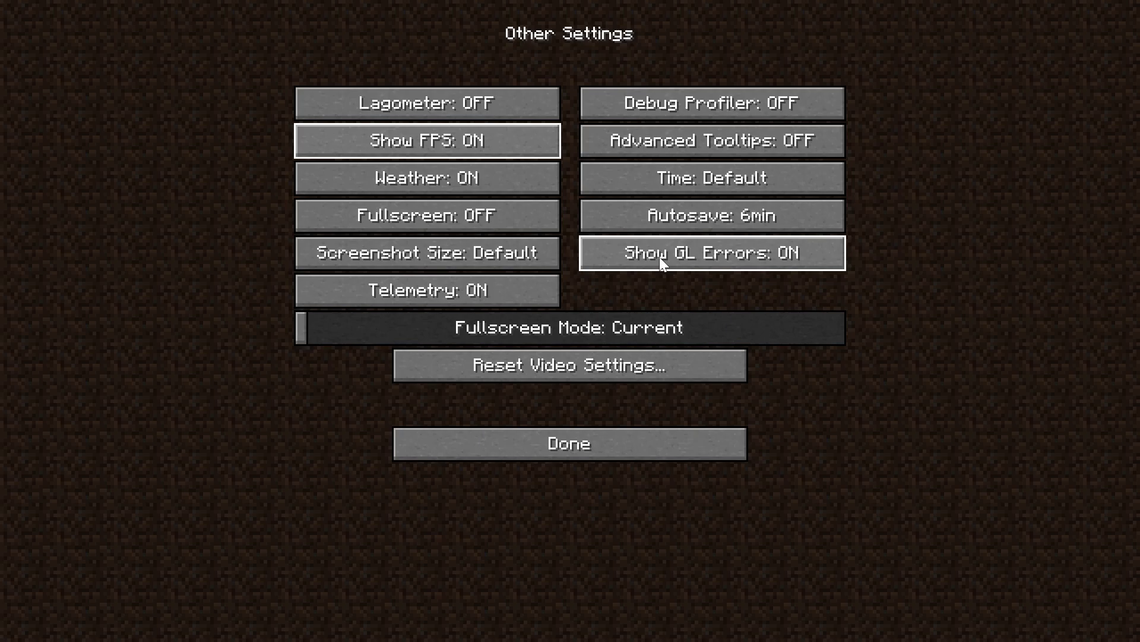
click(787, 251)
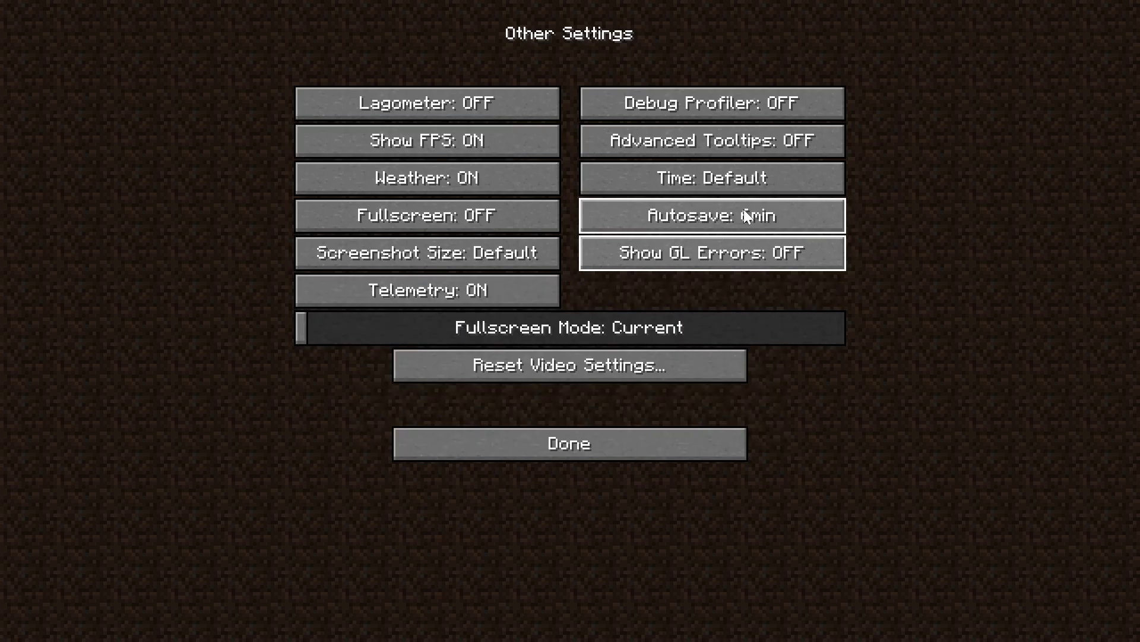
Cycle through the Autosave intervals and set Autosave back to 6min.
click(744, 209)
click(744, 209)
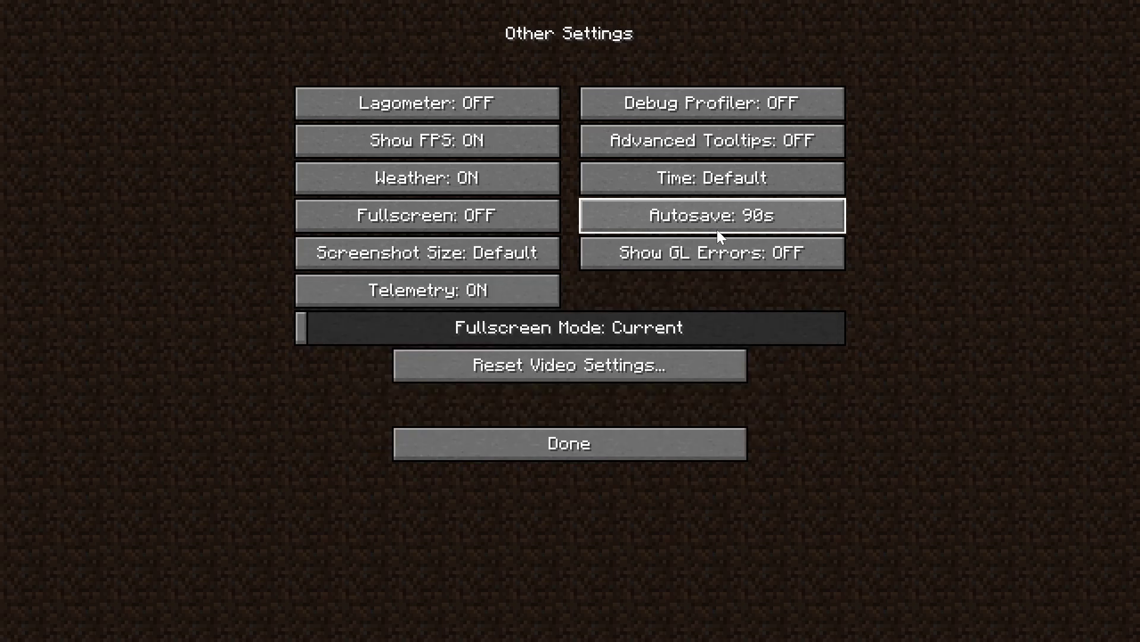
click(714, 228)
click(715, 228)
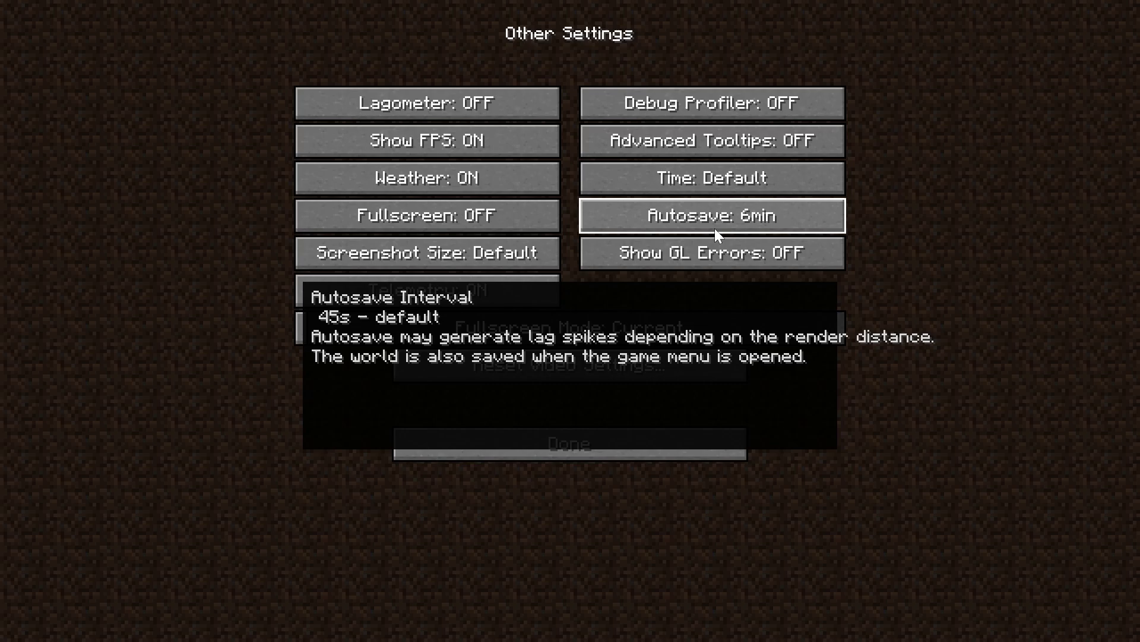
click(715, 229)
click(714, 228)
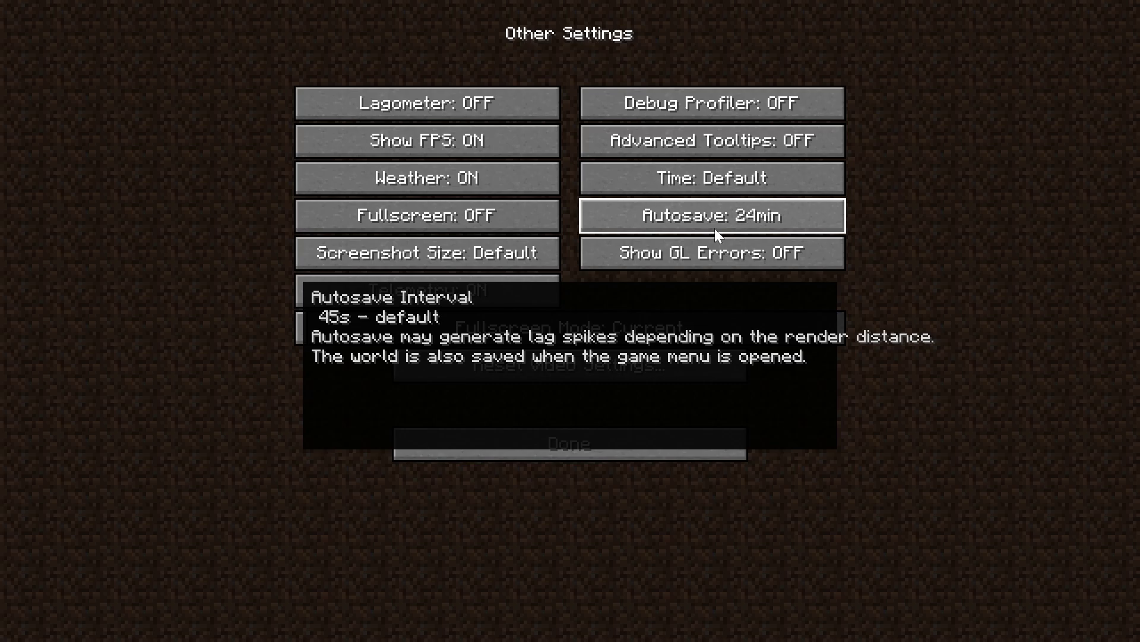
click(714, 228)
click(715, 228)
click(715, 228)
click(715, 228)
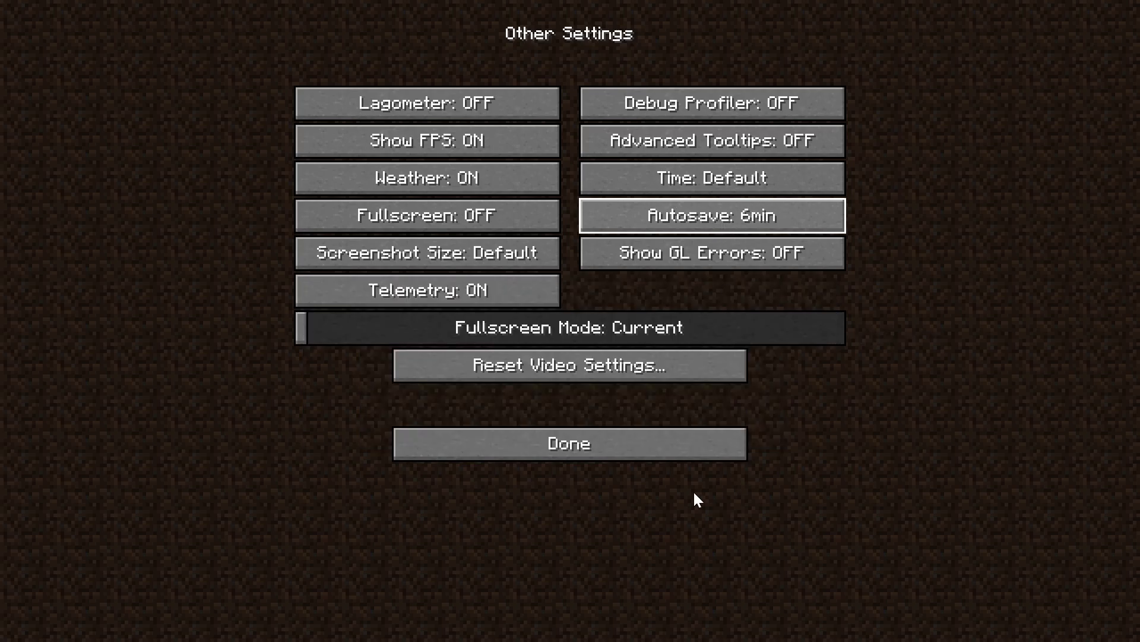
Close the Other settings and set Render Distance to 2 chunks, leaving Smooth Lighting OFF.
click(656, 441)
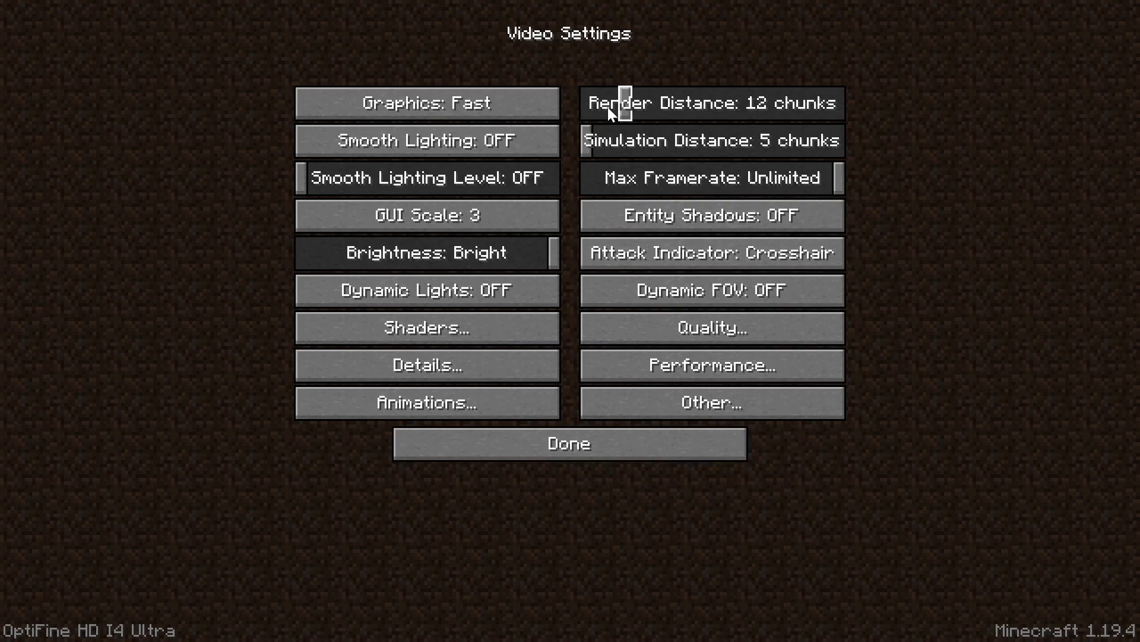
drag(624, 104, 454, 106)
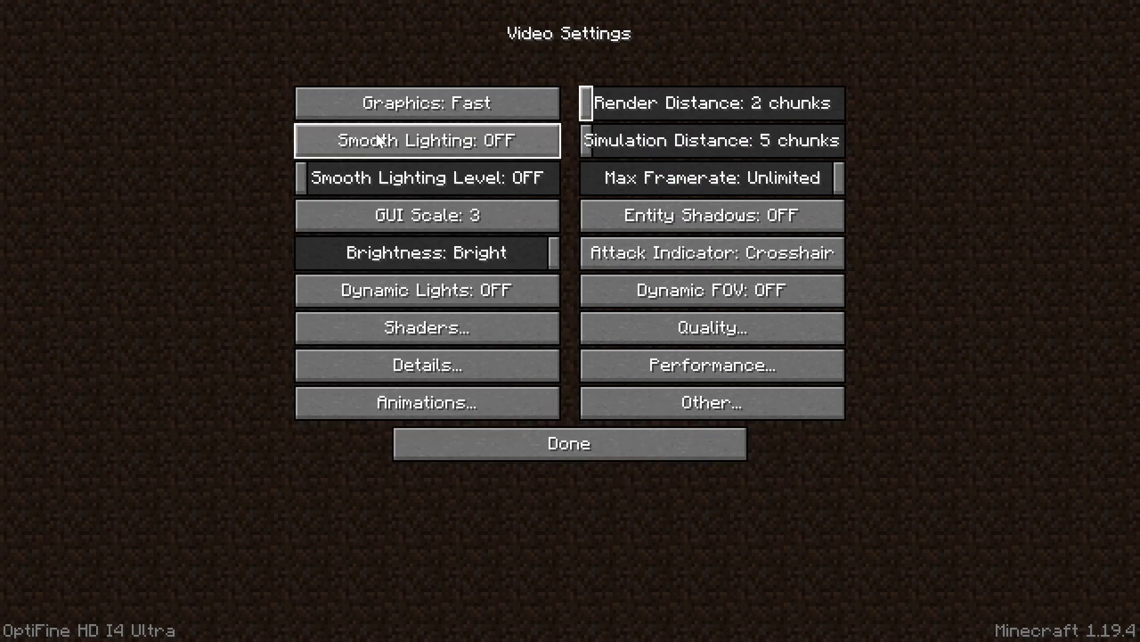
click(393, 140)
click(393, 140)
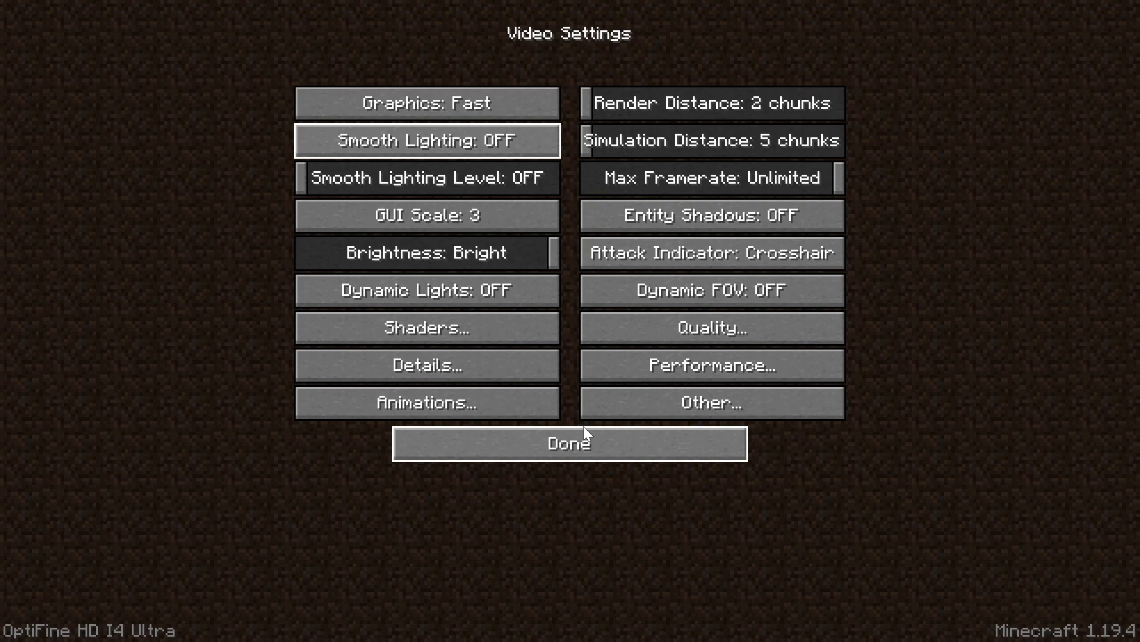
Leave the settings for the title screen and load the existing singleplayer world.
click(584, 426)
click(573, 426)
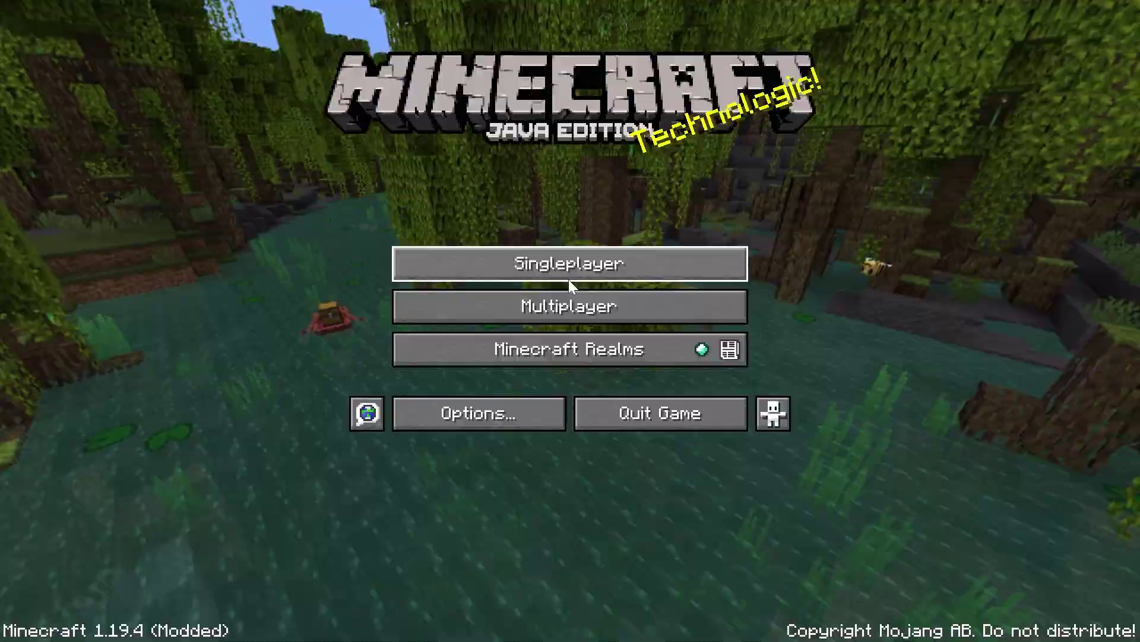
click(569, 278)
click(536, 145)
click(536, 145)
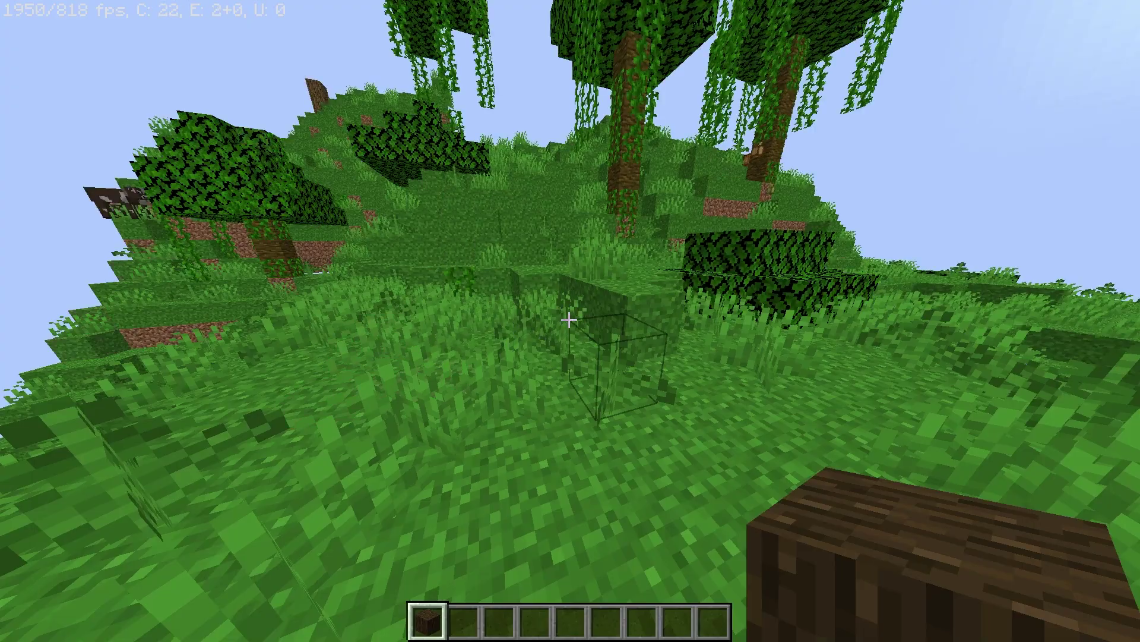
Look around the world and examine the FPS counter with the performance settings applied.
key(t)
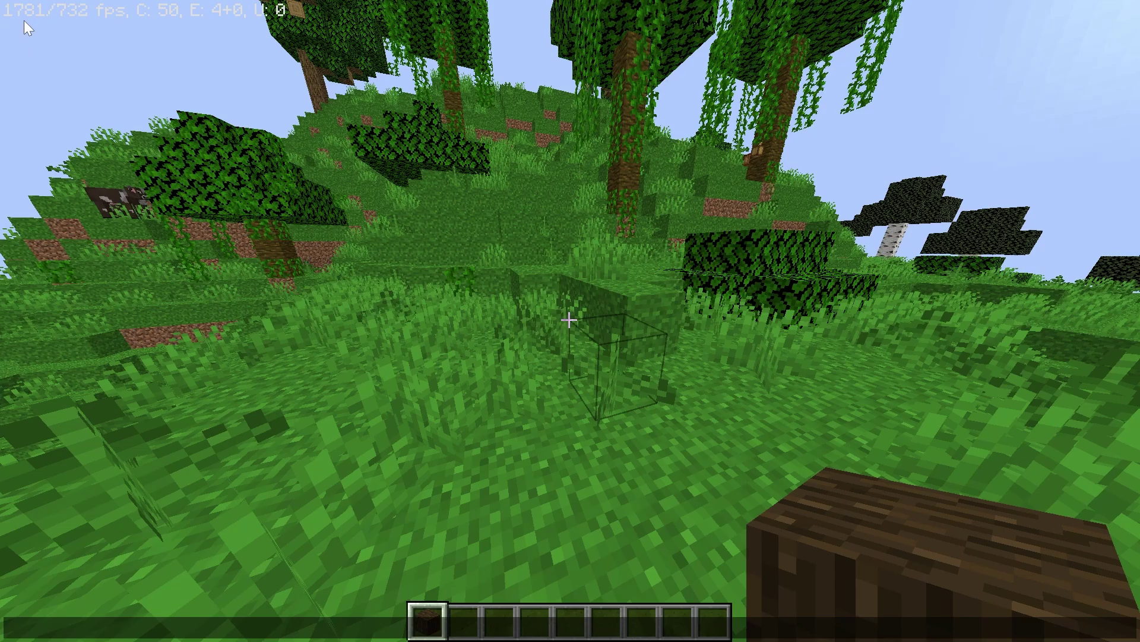
key(Escape)
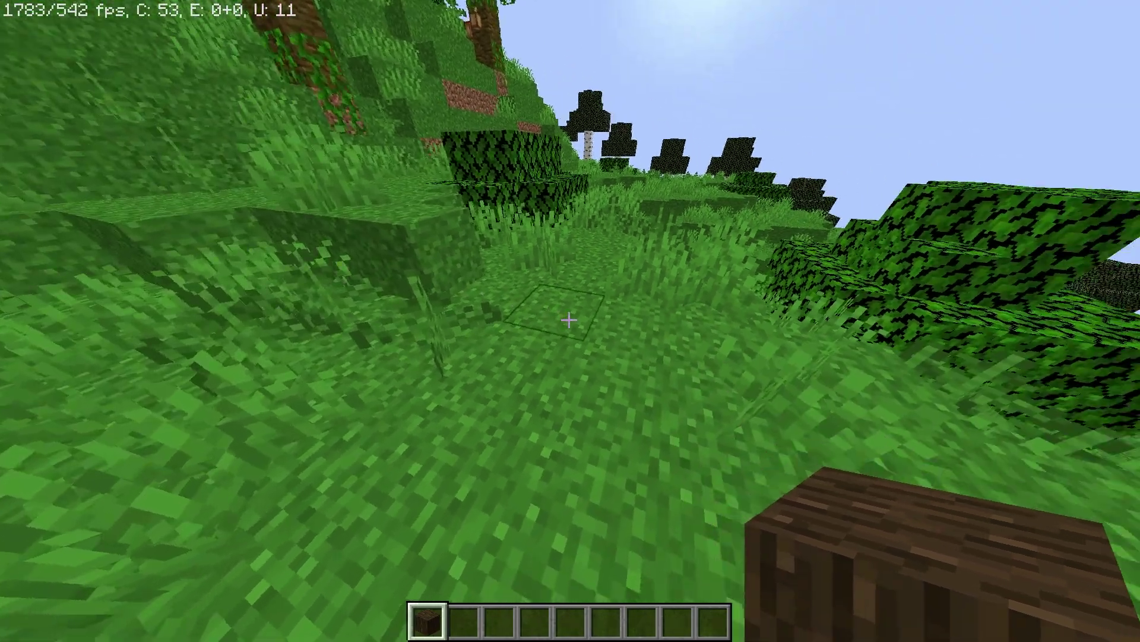
key(Escape)
click(433, 195)
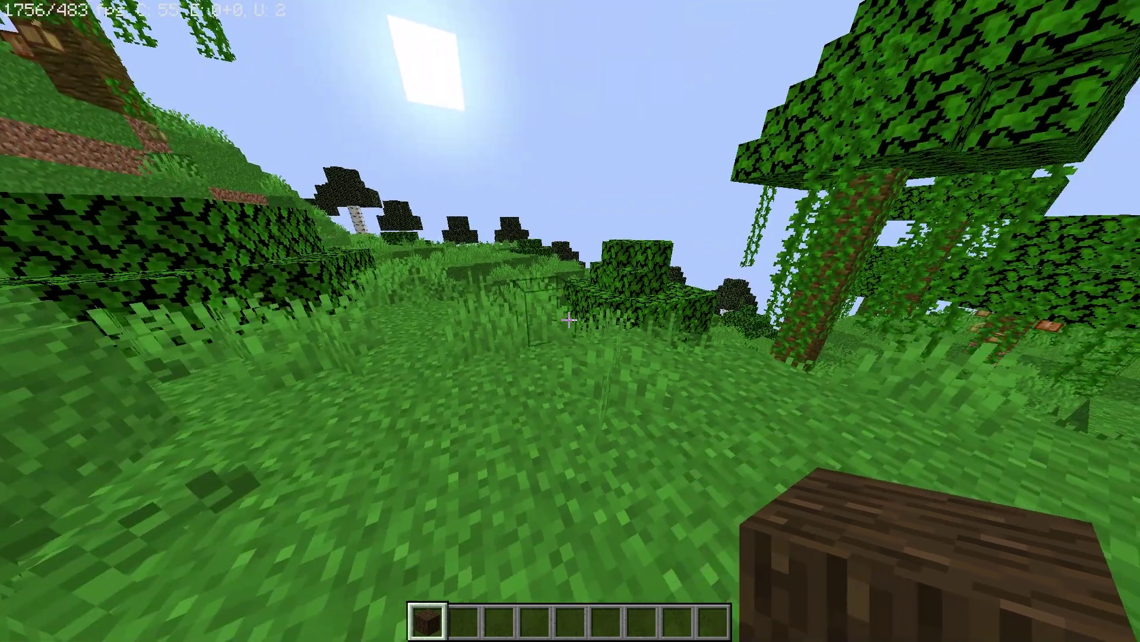
Set Graphics to Fancy, Render Distance to 24 chunks, Smooth Lighting to ON and Smooth Lighting Level to 50% in the in-game Video Settings.
key(Escape)
click(549, 314)
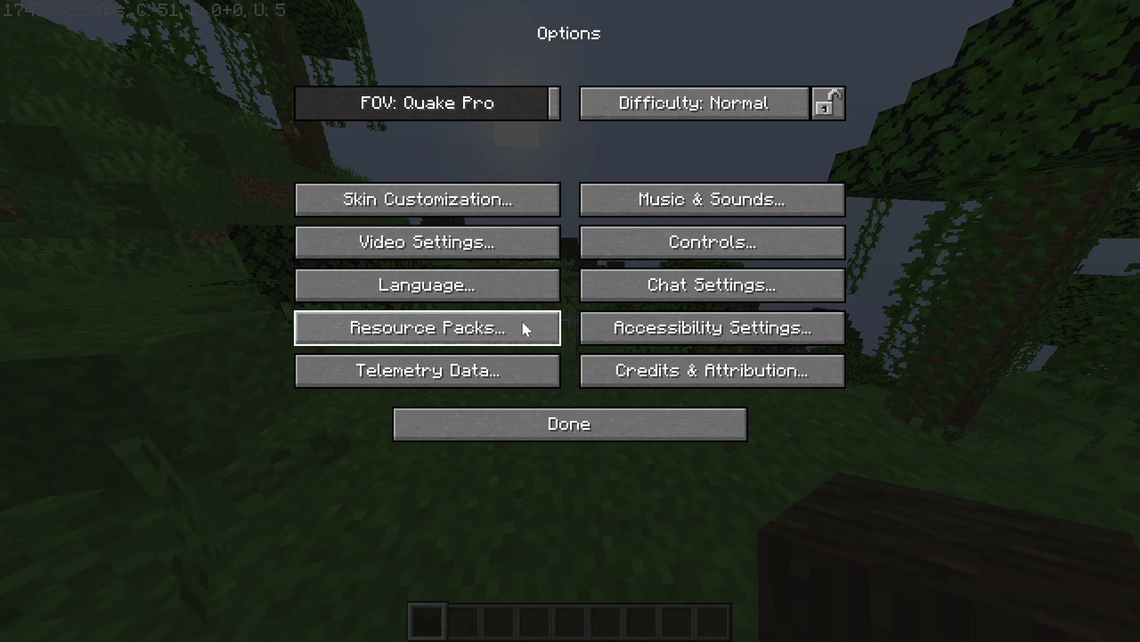
click(419, 239)
click(427, 97)
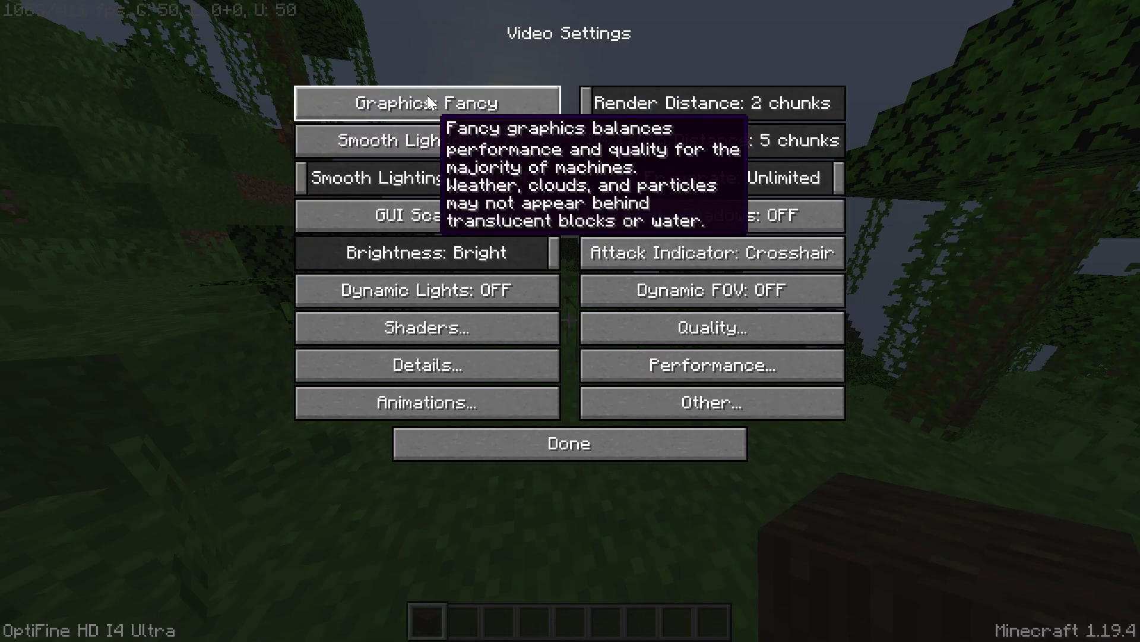
drag(621, 109, 680, 116)
click(486, 152)
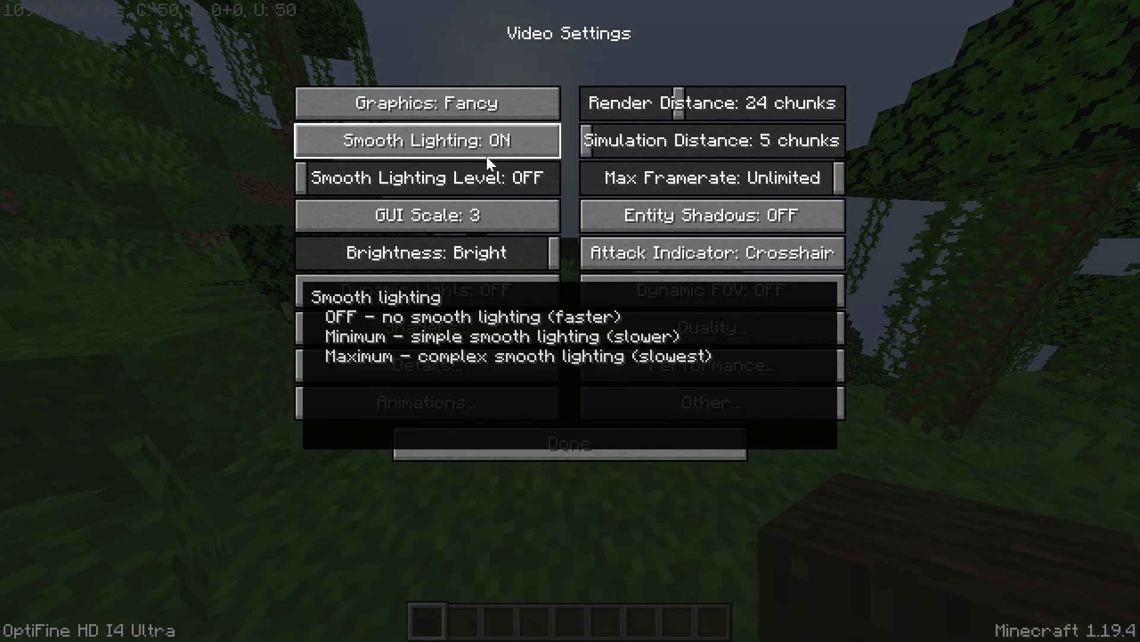
drag(308, 183, 428, 172)
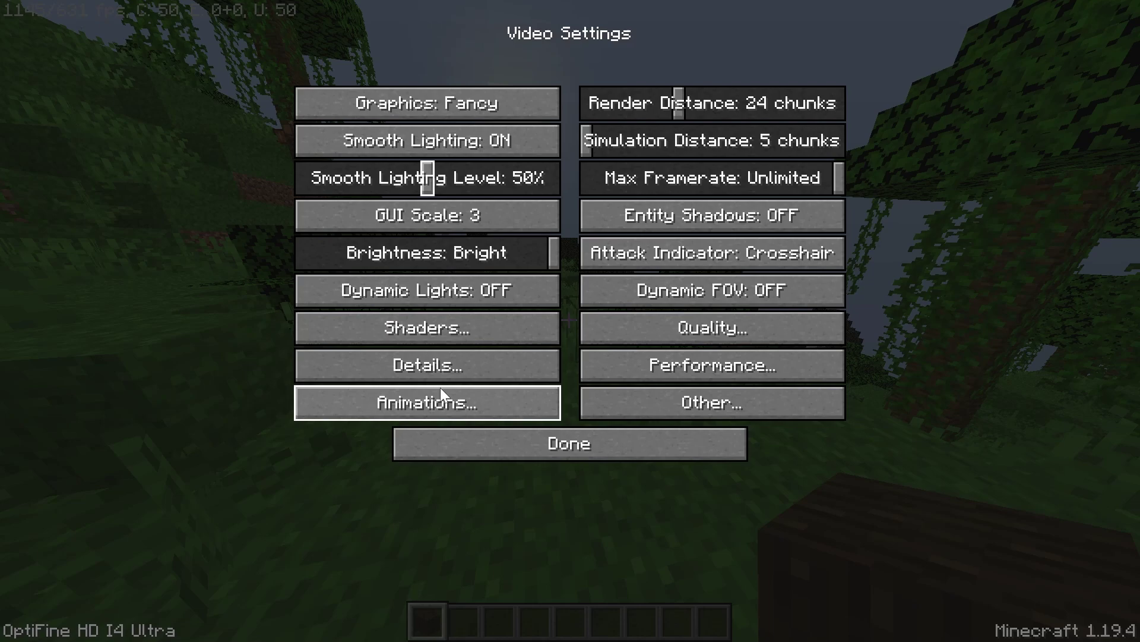
Turn on Swamp Colors, Stars and Sky in the Detail settings.
click(477, 362)
click(646, 330)
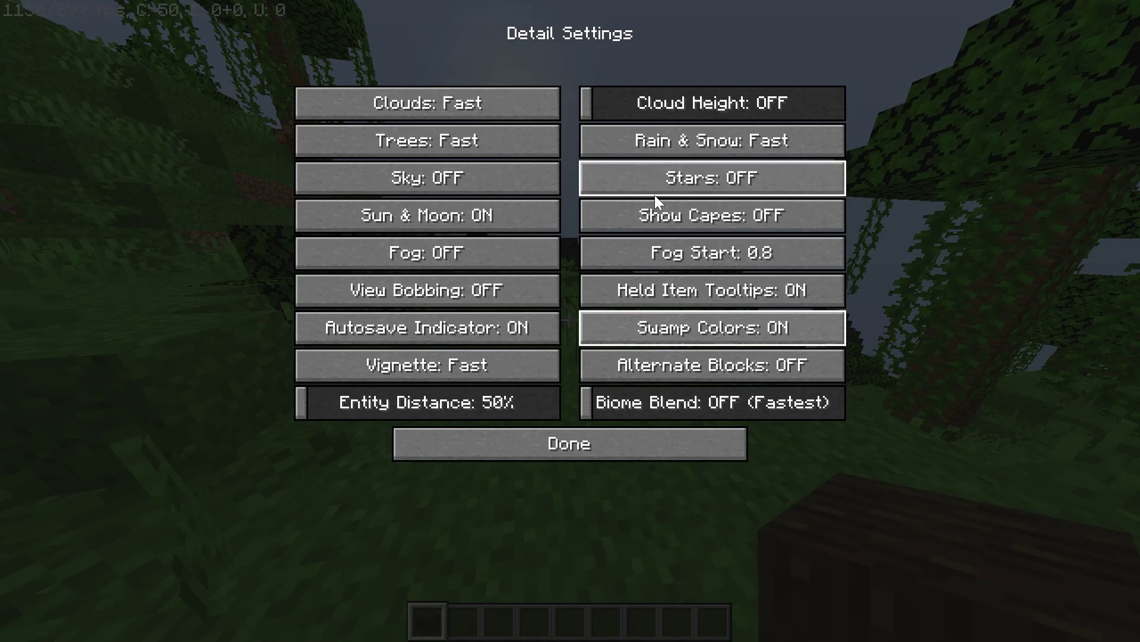
click(619, 183)
click(472, 180)
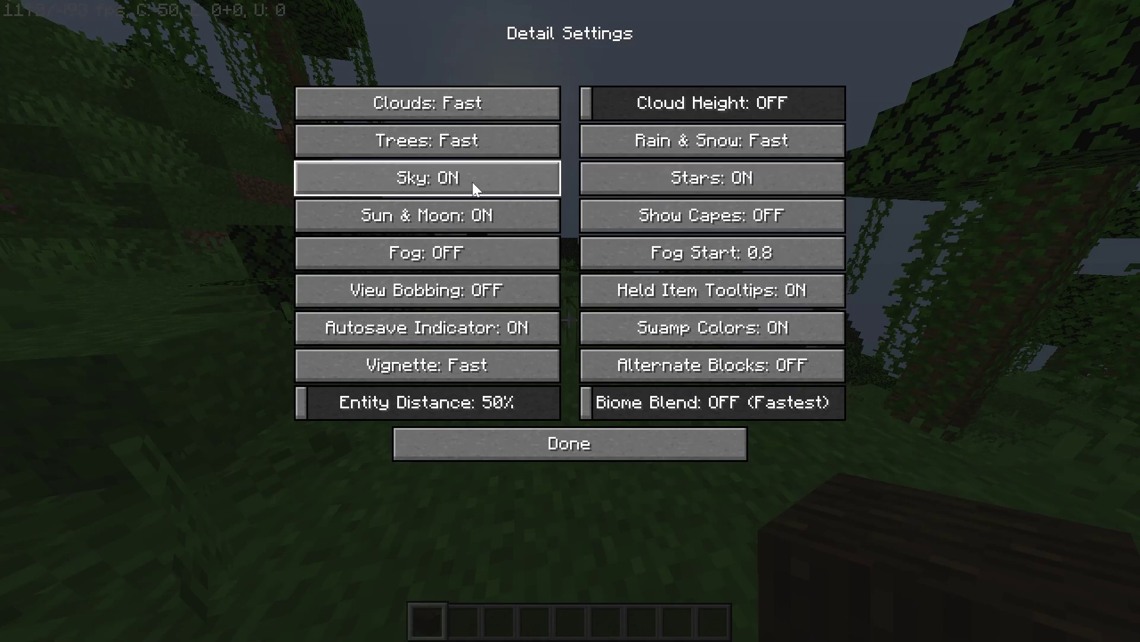
Set Rain & Snow, Trees and Clouds to Fancy and Cloud Height to 50%, and close the Detail settings.
click(612, 149)
click(450, 148)
click(450, 148)
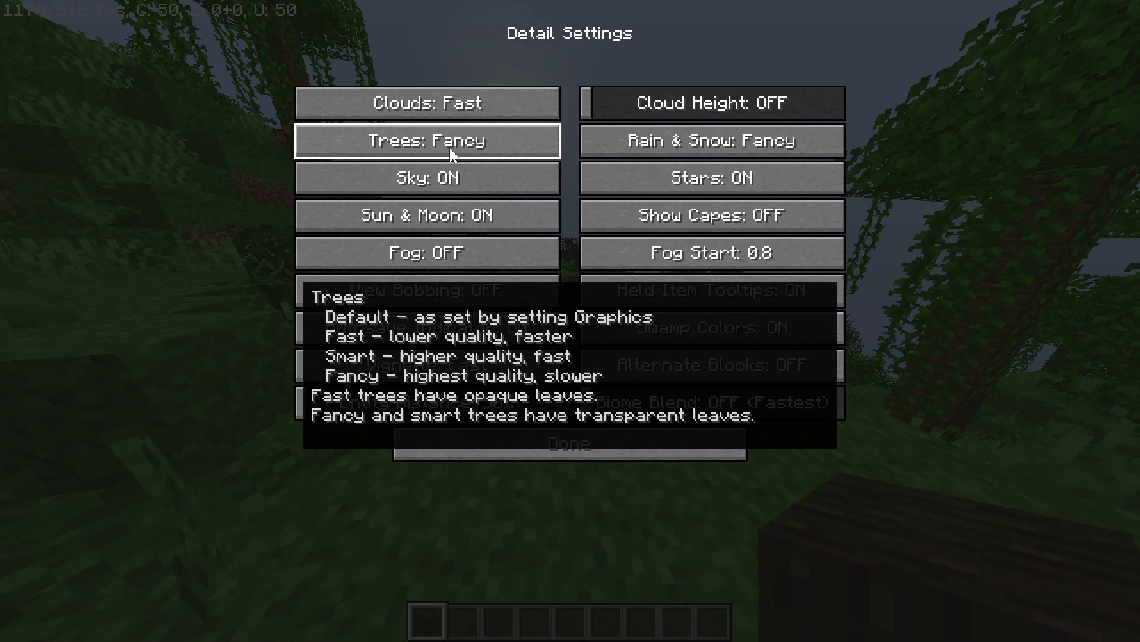
click(439, 103)
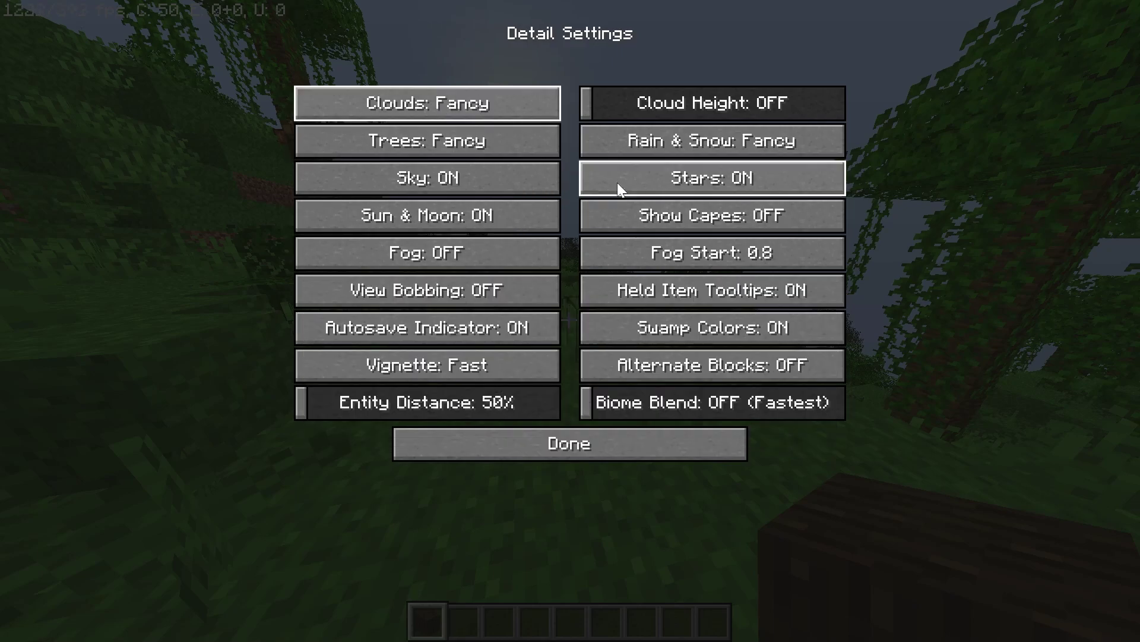
drag(582, 102, 715, 110)
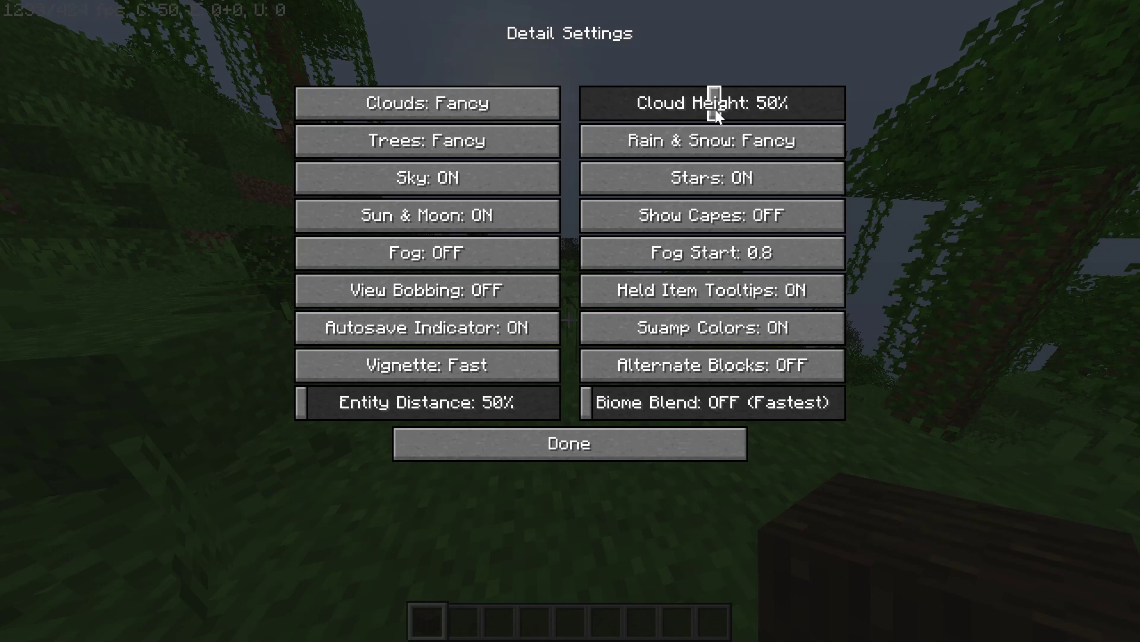
click(644, 415)
click(643, 440)
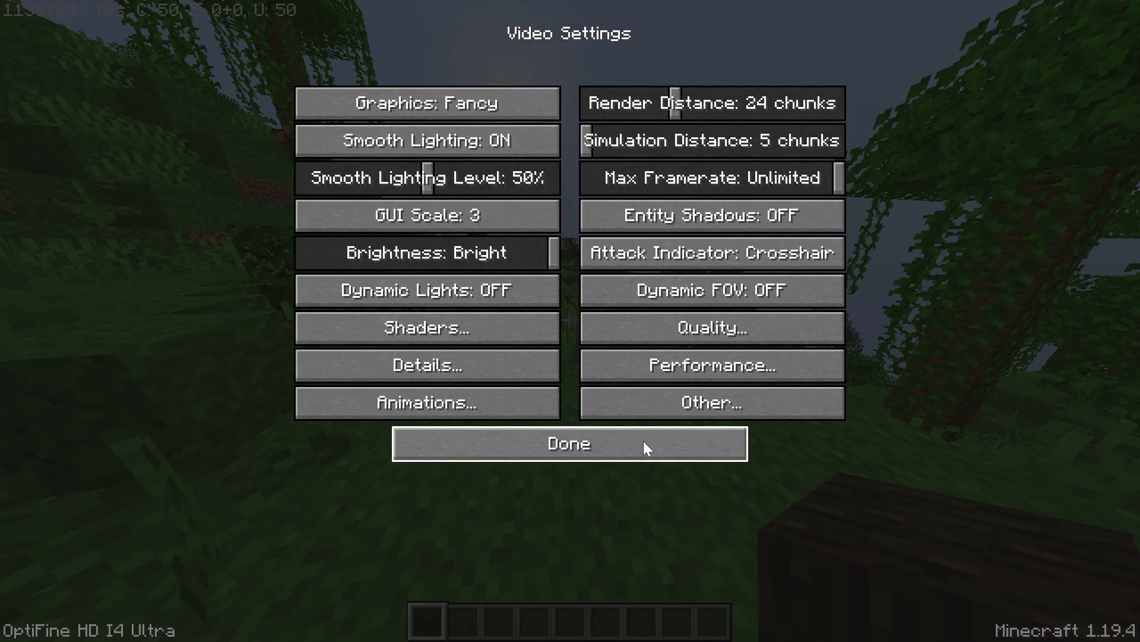
Return to the world and walk around to examine the FPS counter with the higher-quality settings.
click(643, 441)
click(644, 441)
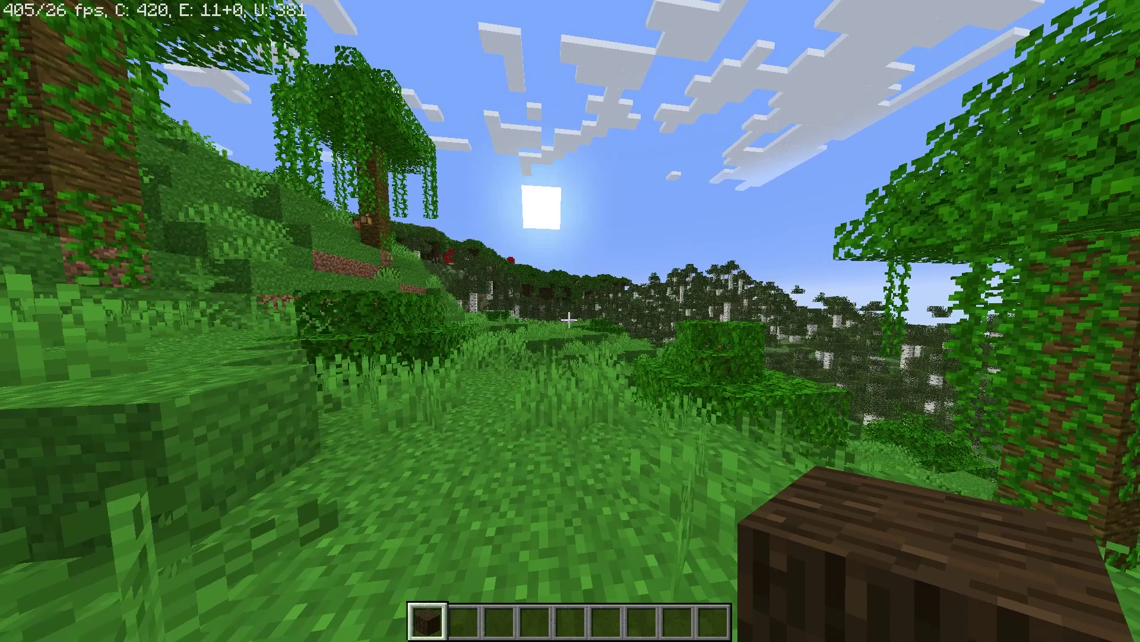
key(w)
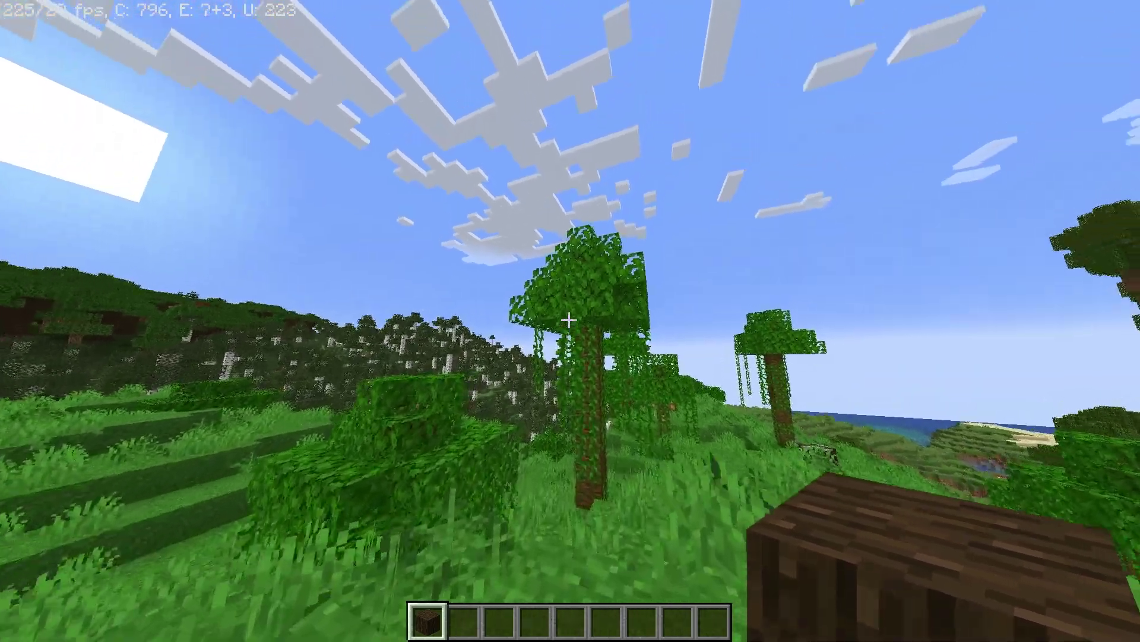
Cycle the Graphics option twice in the in-game Video Settings and return to the world.
key(t)
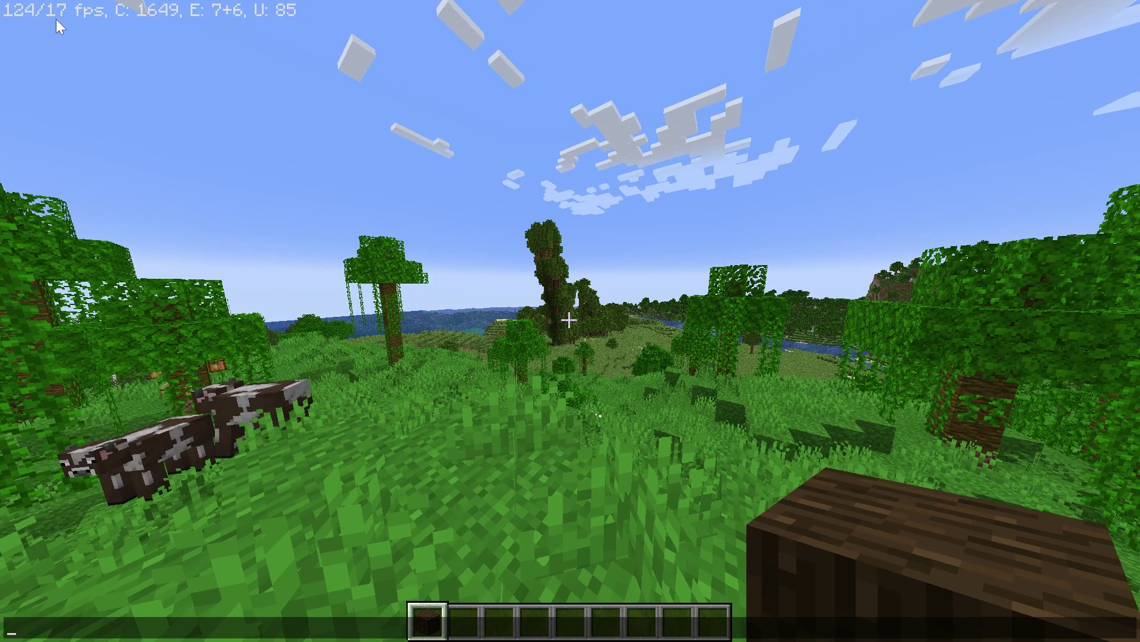
key(Escape)
key(Escape)
click(545, 325)
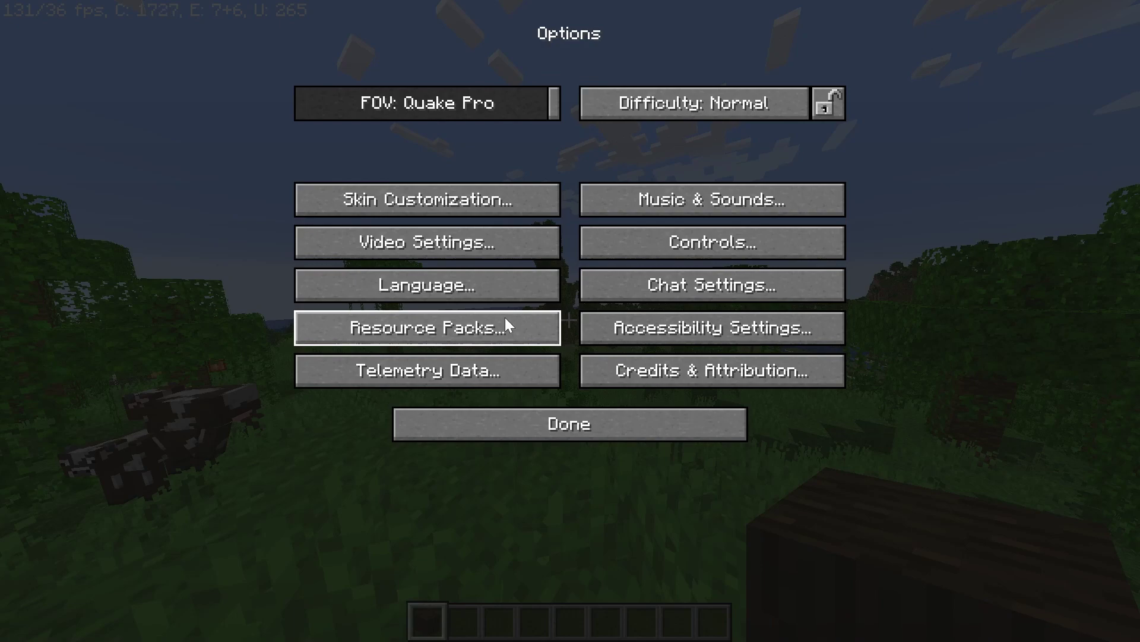
click(462, 241)
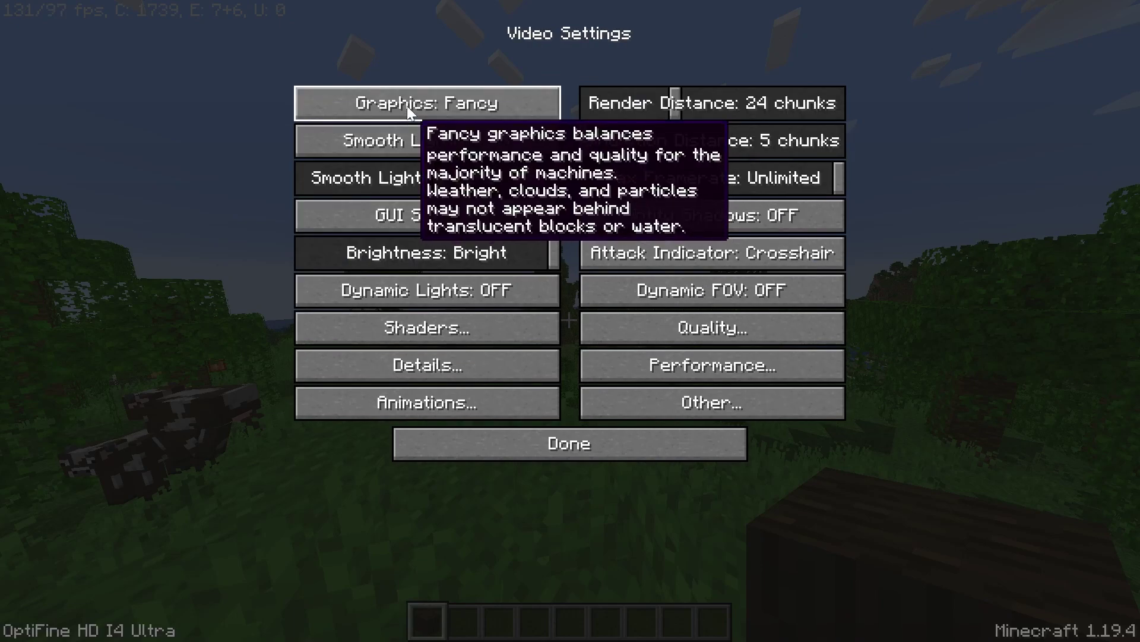
click(407, 106)
click(408, 108)
key(Escape)
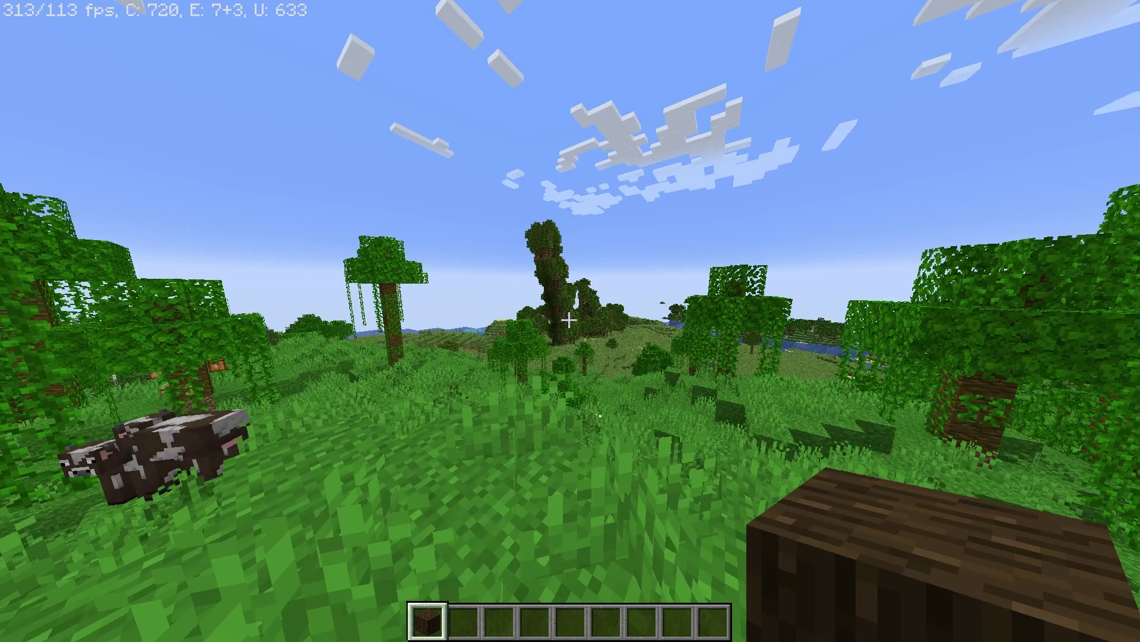
Walk across the grassy hill towards the birch forest to examine the FPS counter while new terrain loads.
key(w)
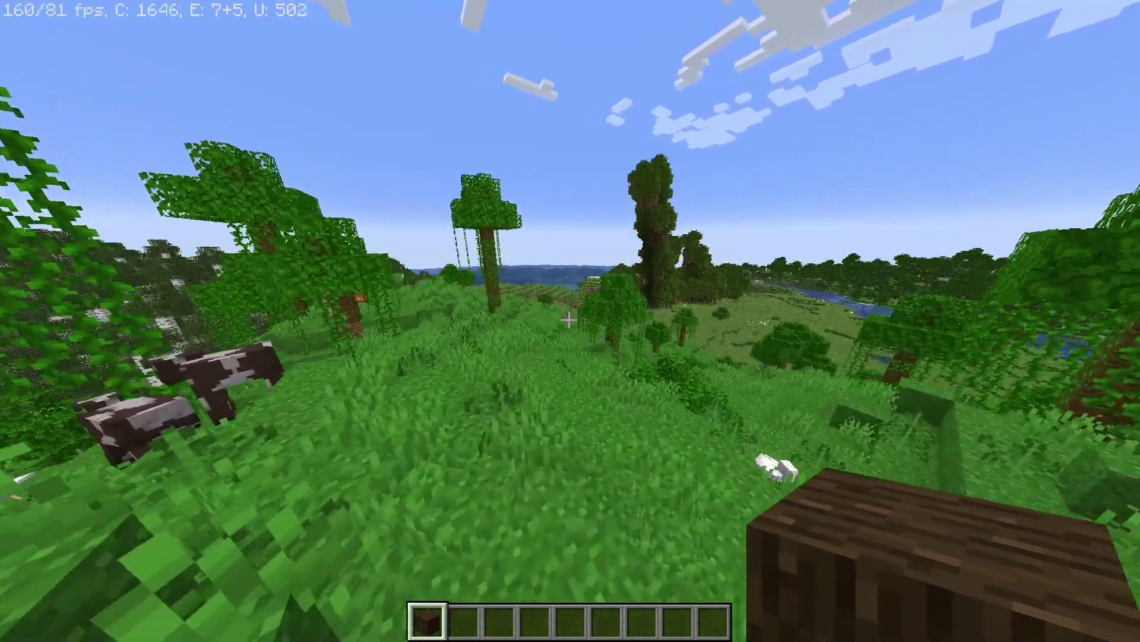
key(t)
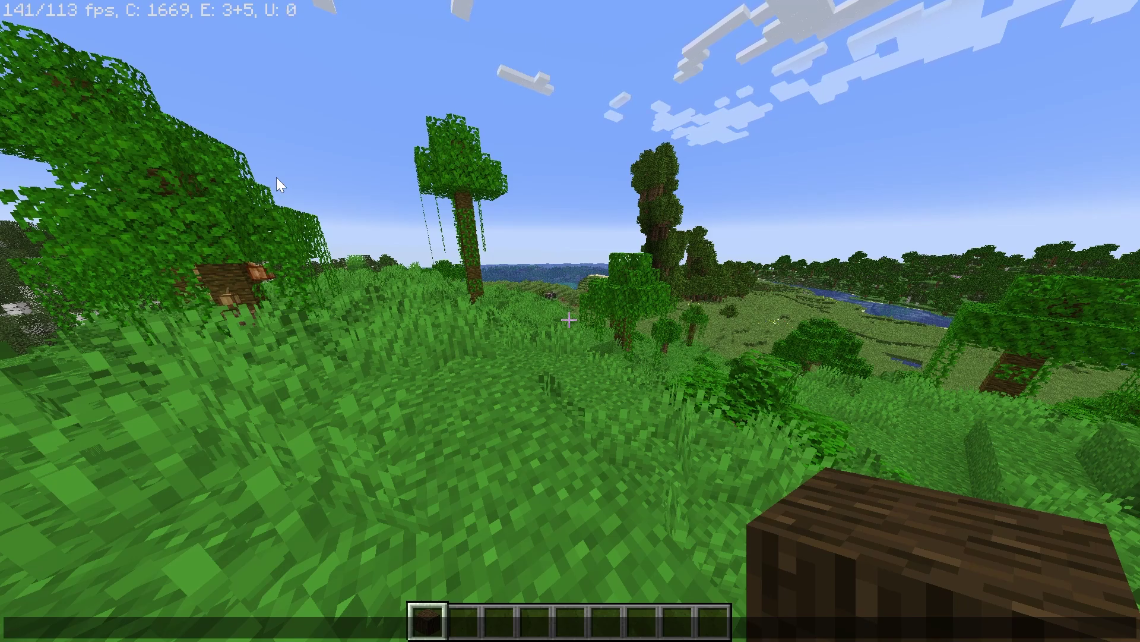
key(Escape)
key(w)
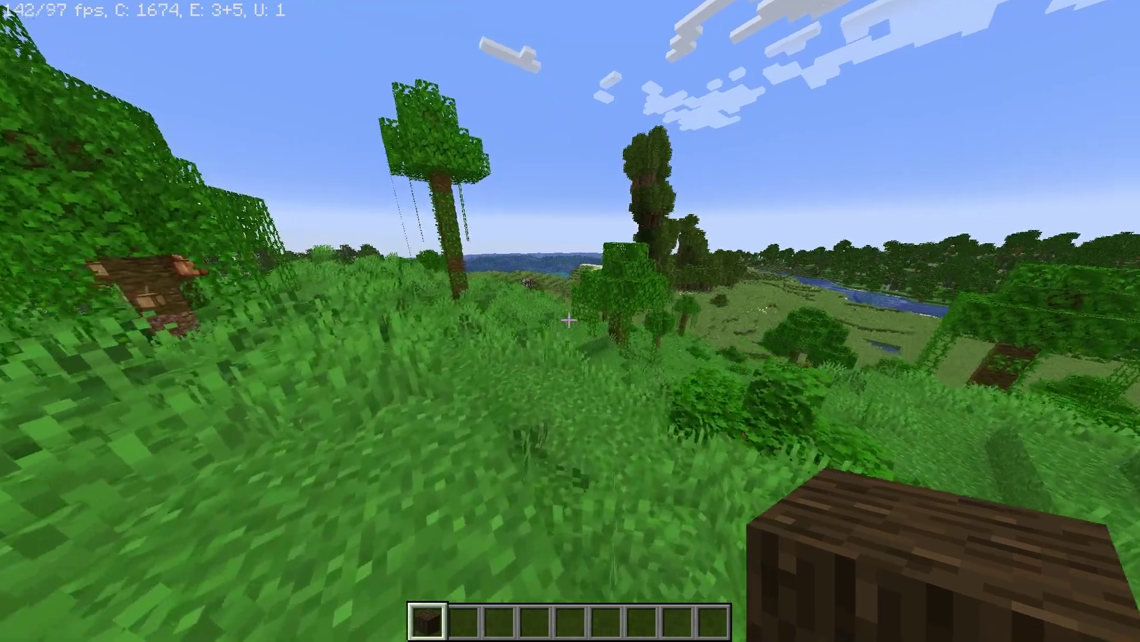
key(w)
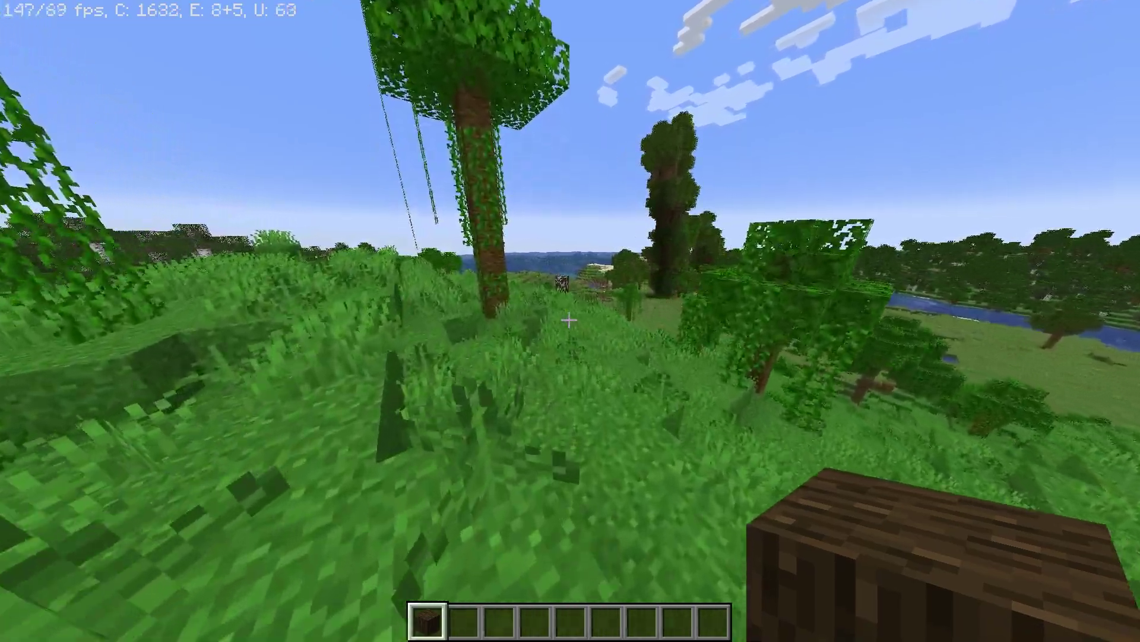
key(w)
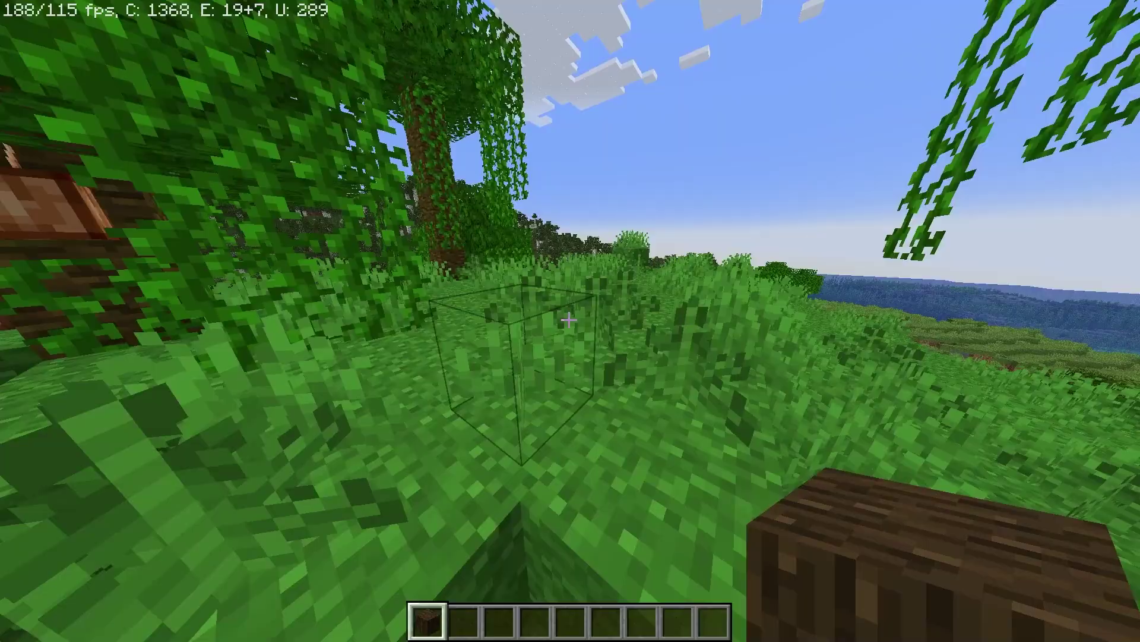
key(w)
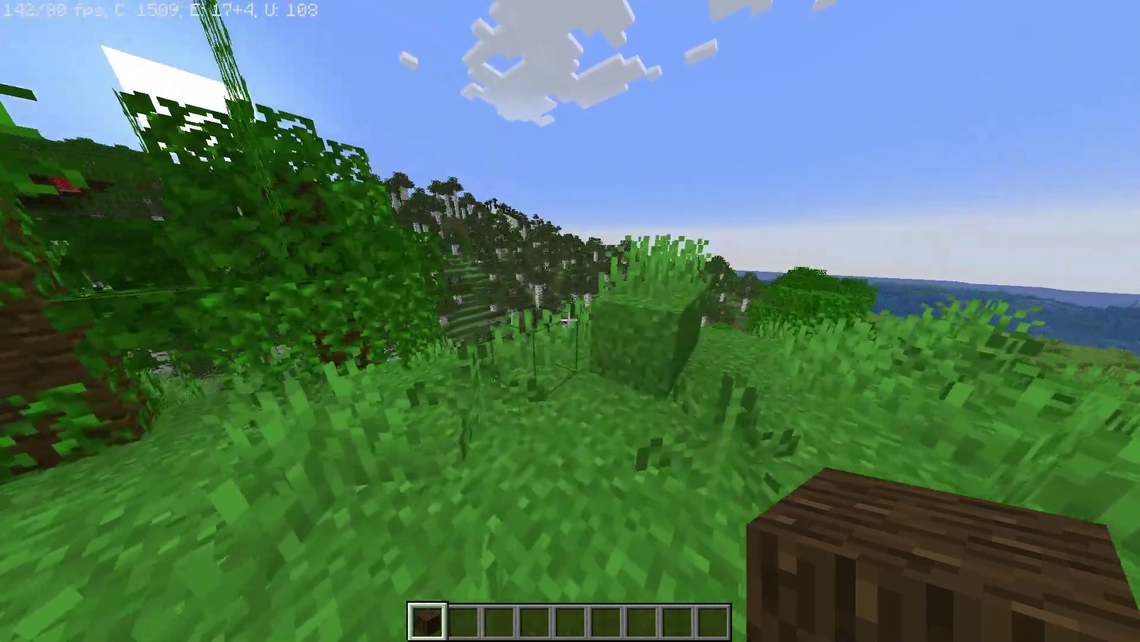
key(w)
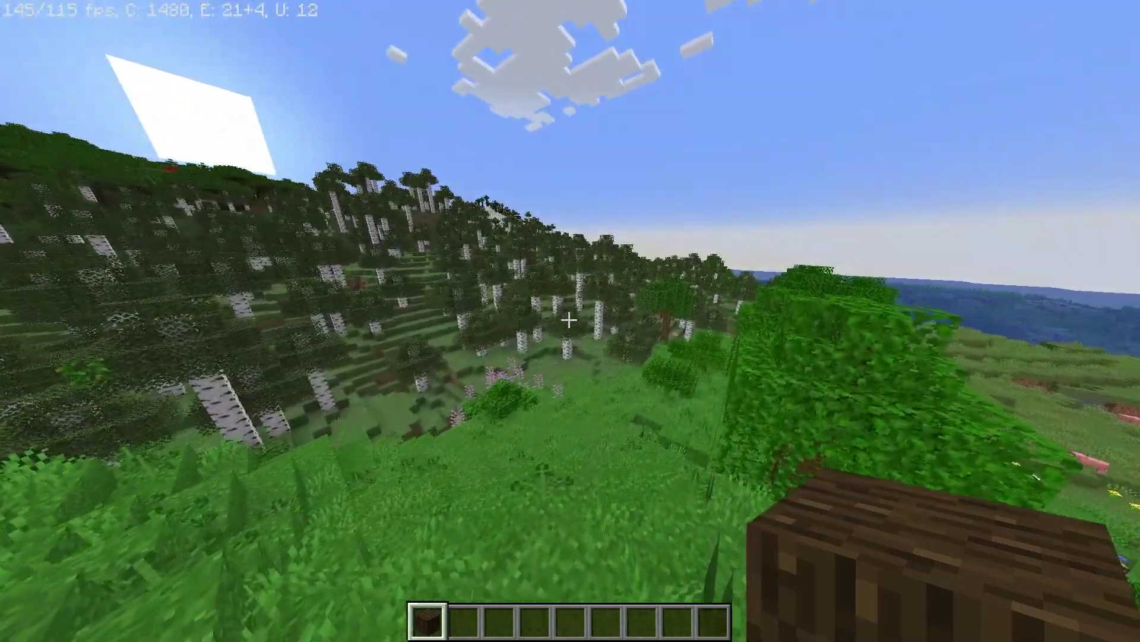
key(w)
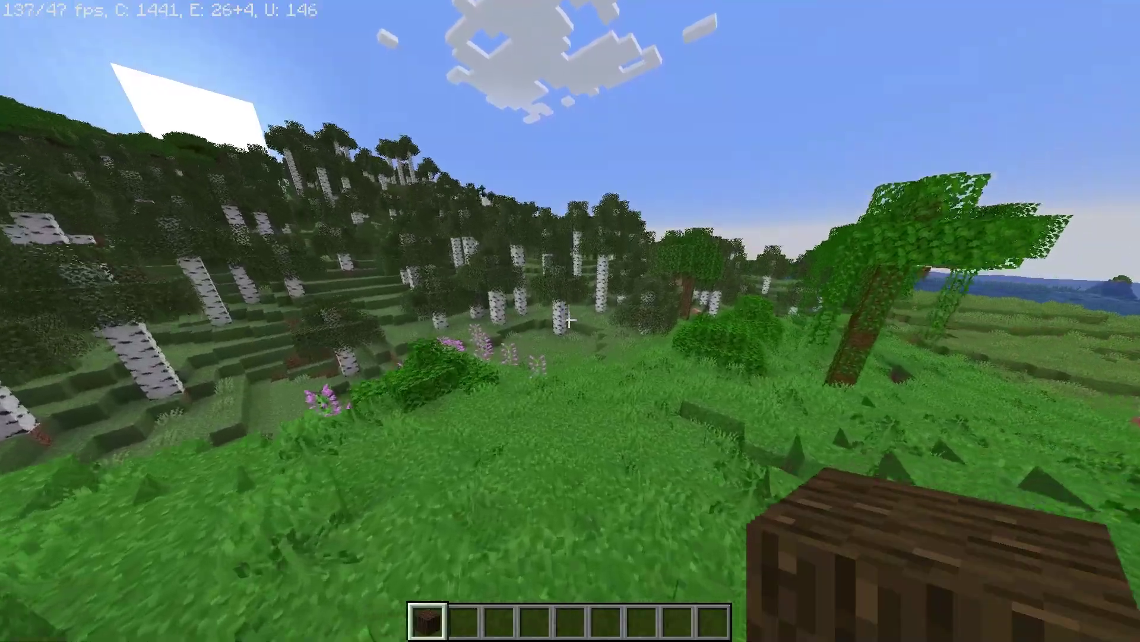
key(w)
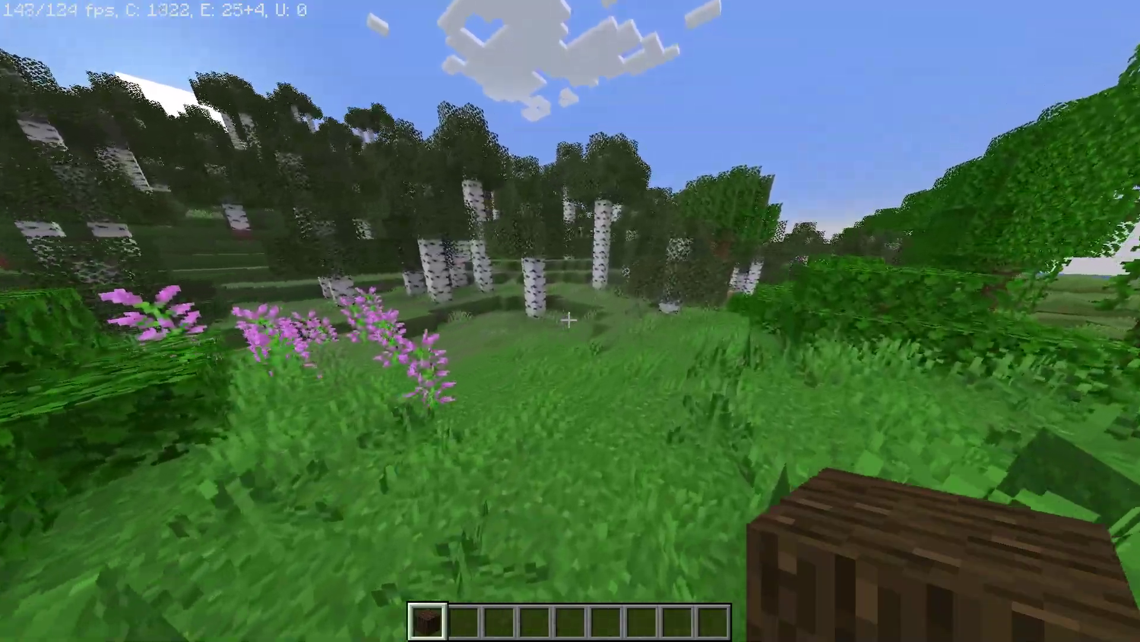
key(w)
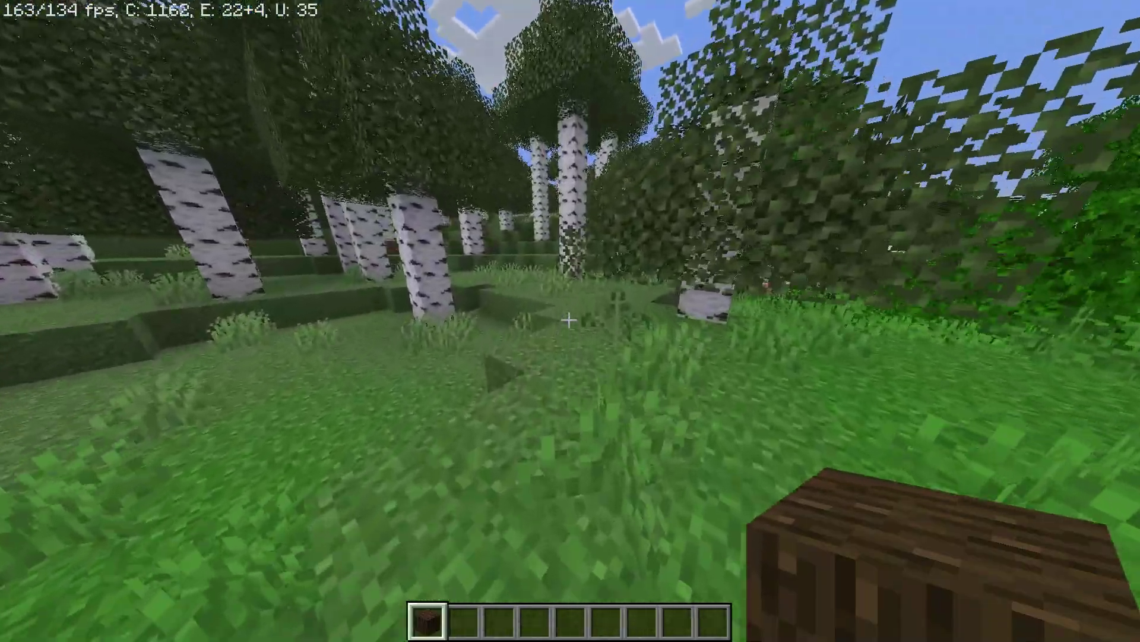